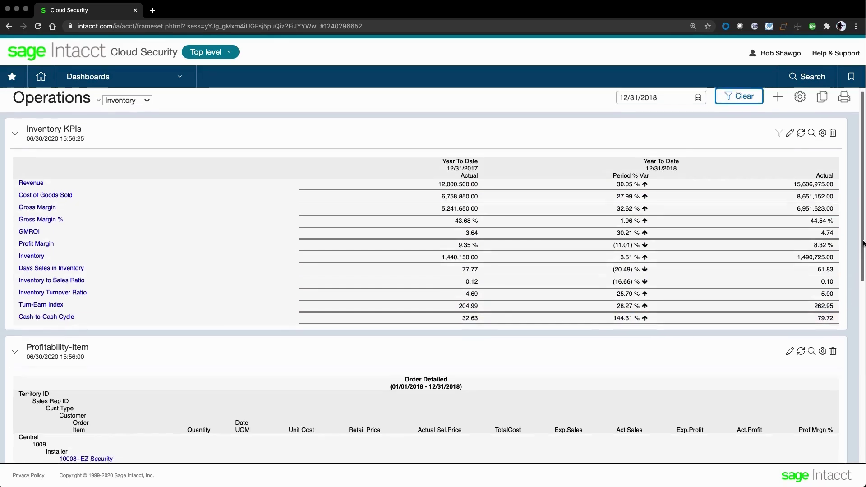
Look over the Operations dashboard, open the Inventory Control items list and filter it by item type "inventory".
{"action": "left_click_drag", "start_coordinate": [862, 239], "coordinate": [863, 370]}
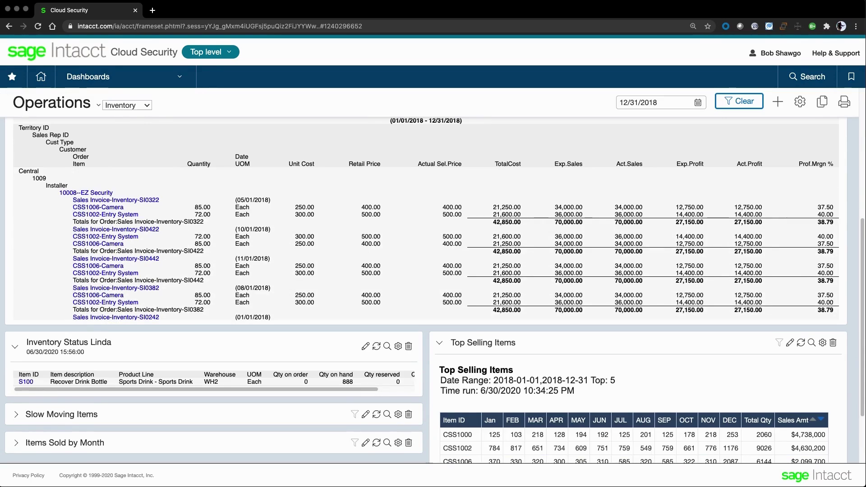
{"action": "left_click", "coordinate": [183, 83]}
{"action": "mouse_move", "coordinate": [115, 271]}
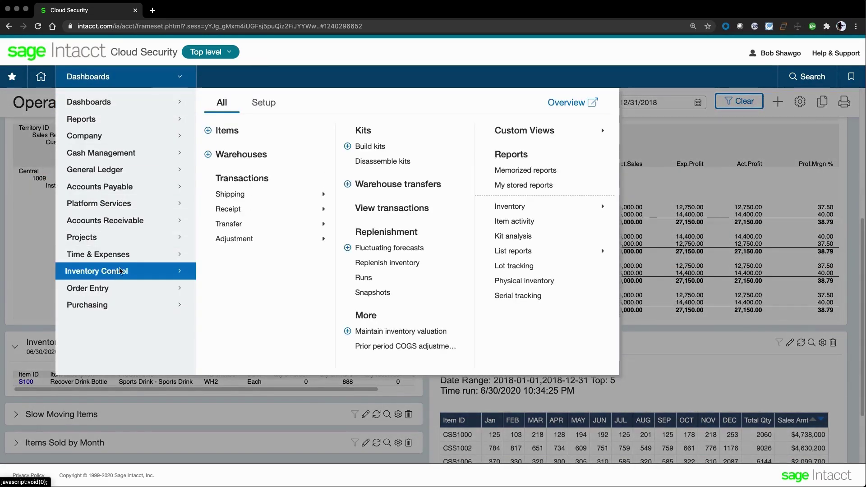
{"action": "left_click", "coordinate": [225, 129]}
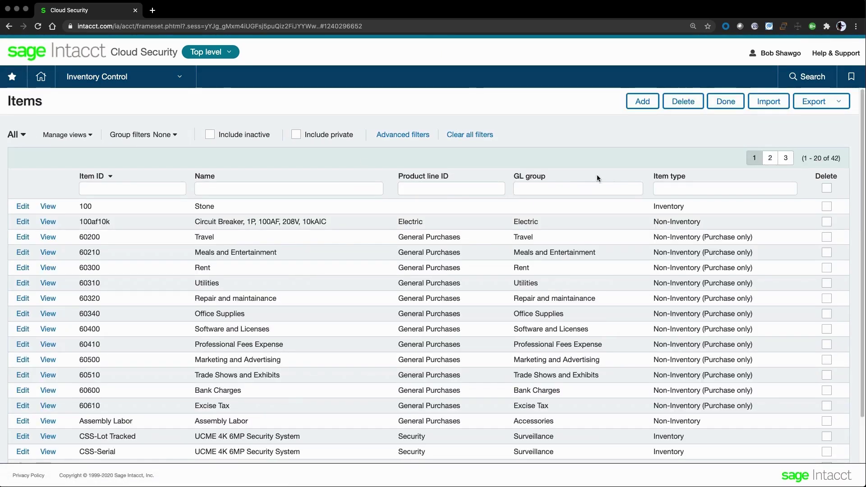
{"action": "left_click", "coordinate": [667, 189]}
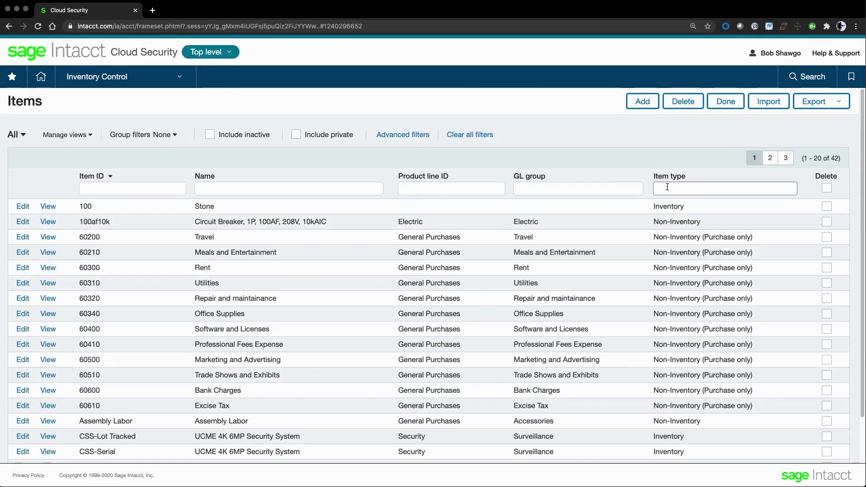
{"action": "type", "text": "inventory"}
{"action": "key", "text": "Return"}
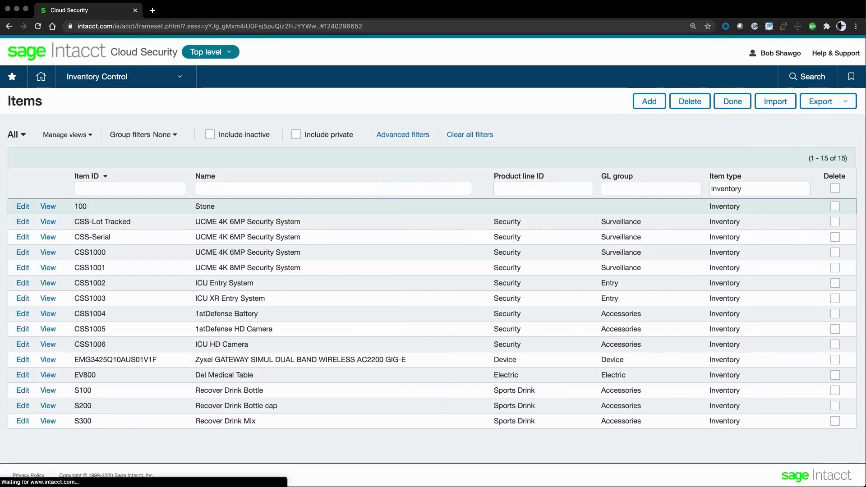
Open item CSS1002 for editing and review its general, inventory, purchasing, sales and warehouse information.
{"action": "left_click", "coordinate": [25, 283]}
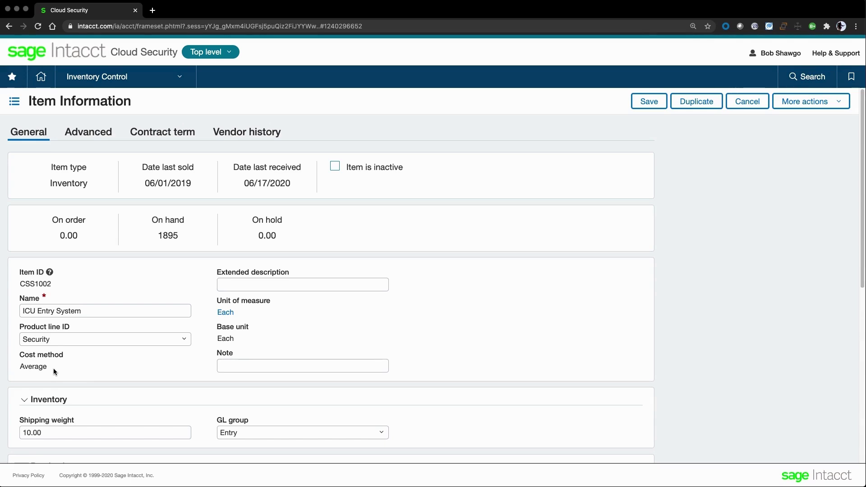
{"action": "scroll", "coordinate": [455, 380], "scroll_direction": "down", "scroll_amount": 2}
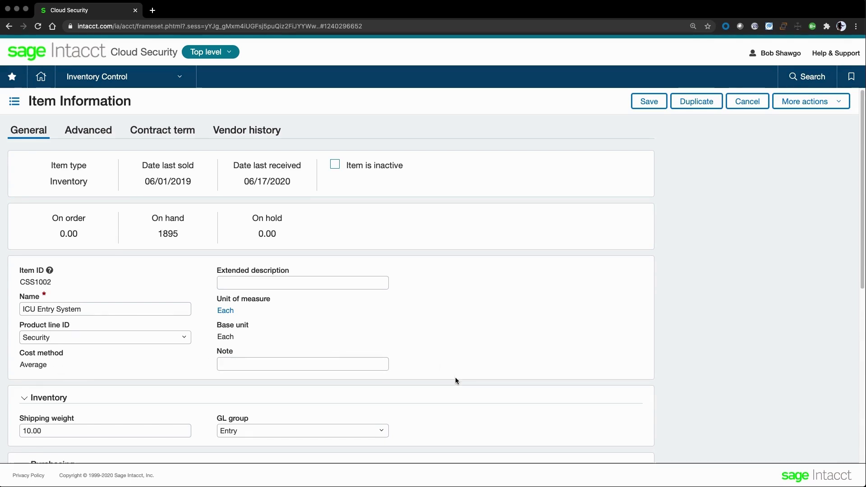
{"action": "scroll", "coordinate": [455, 380], "scroll_direction": "down", "scroll_amount": 3}
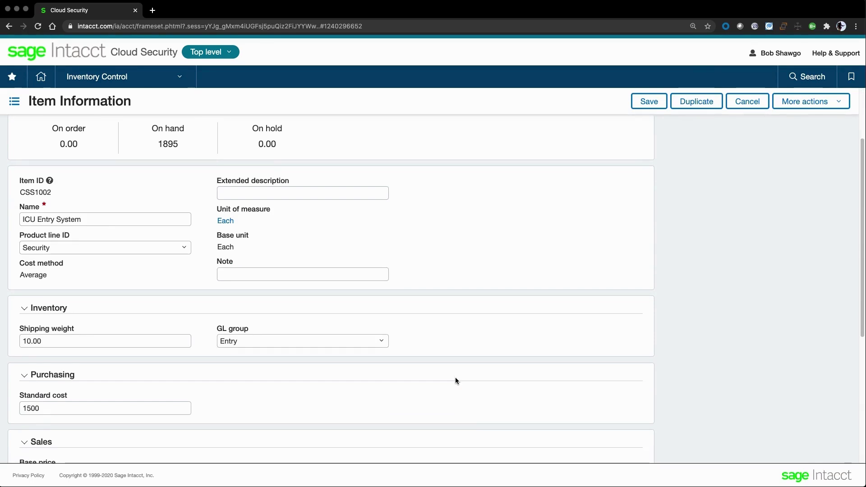
{"action": "scroll", "coordinate": [456, 381], "scroll_direction": "down", "scroll_amount": 2}
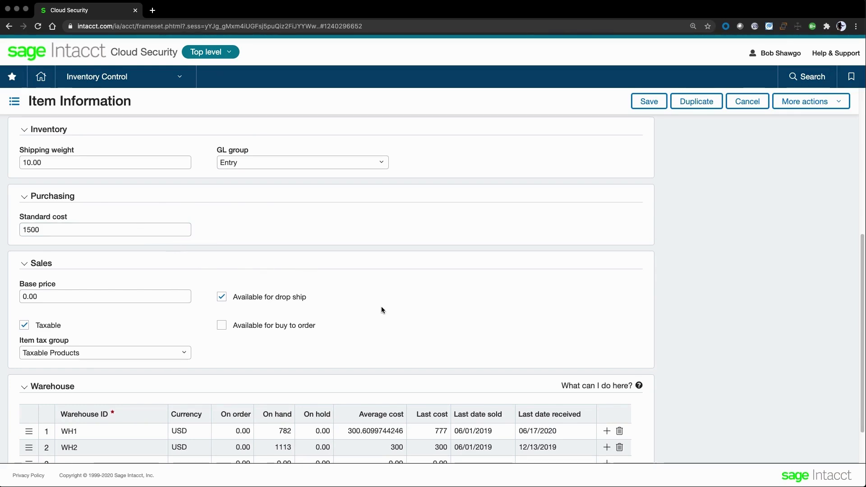
{"action": "scroll", "coordinate": [667, 321], "scroll_direction": "down", "scroll_amount": 1}
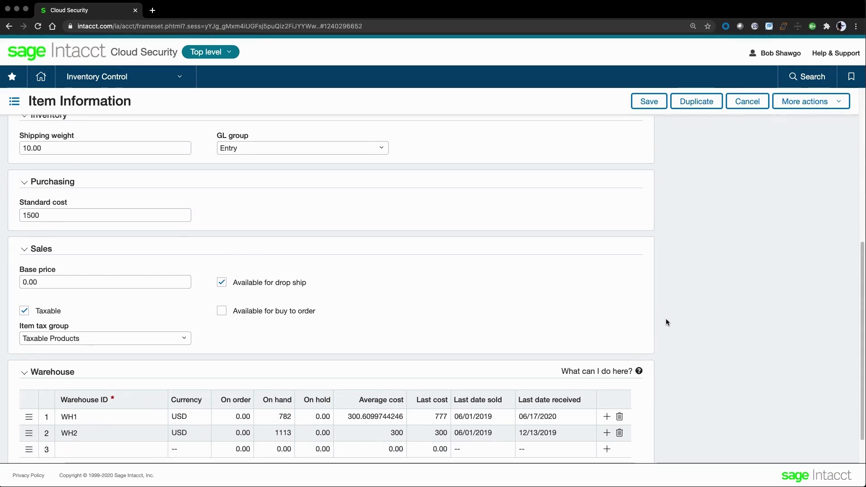
{"action": "scroll", "coordinate": [666, 321], "scroll_direction": "down", "scroll_amount": 1}
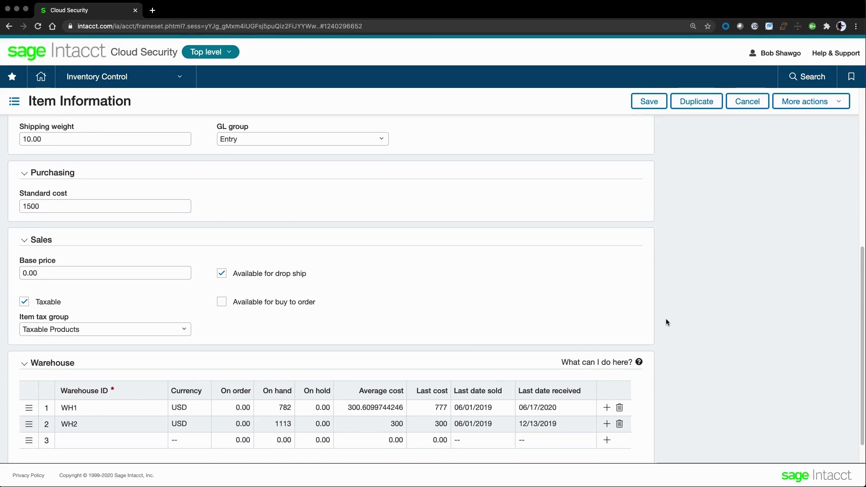
{"action": "scroll", "coordinate": [666, 322], "scroll_direction": "down", "scroll_amount": 1}
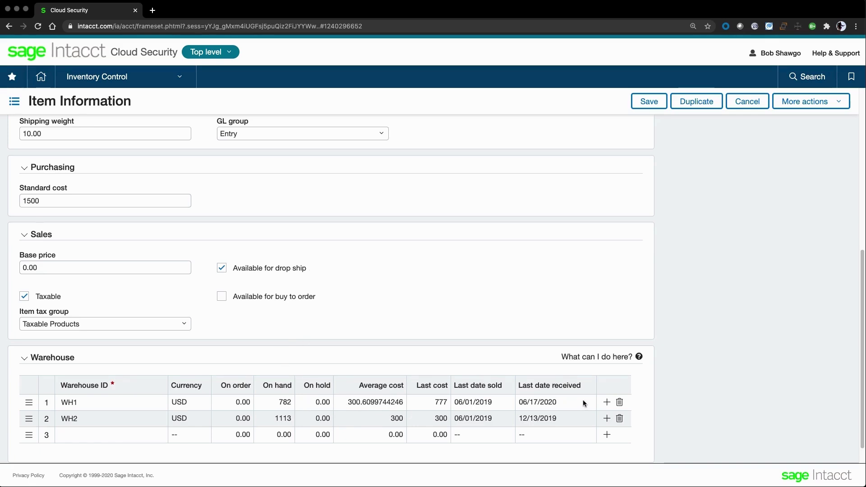
{"action": "scroll", "coordinate": [679, 388], "scroll_direction": "down", "scroll_amount": 1}
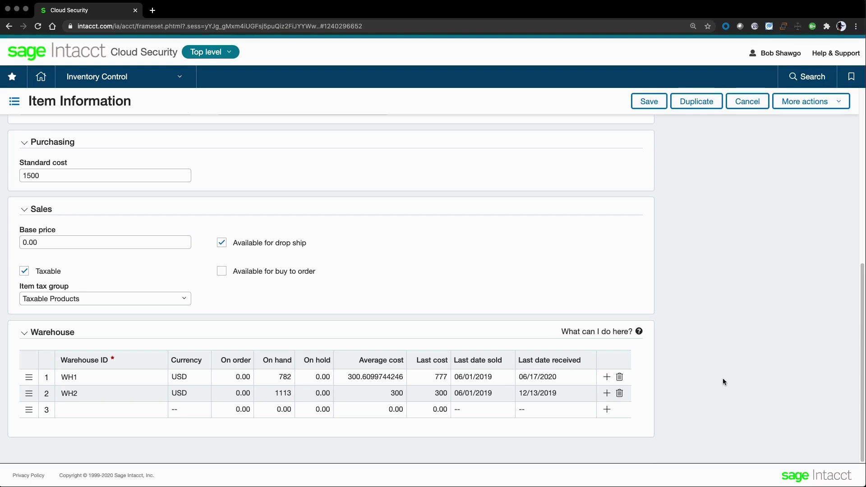
Show the details of the item's WH1 warehouse row and examine its replenishment overrides and all vendor entry columns.
{"action": "left_click", "coordinate": [129, 378]}
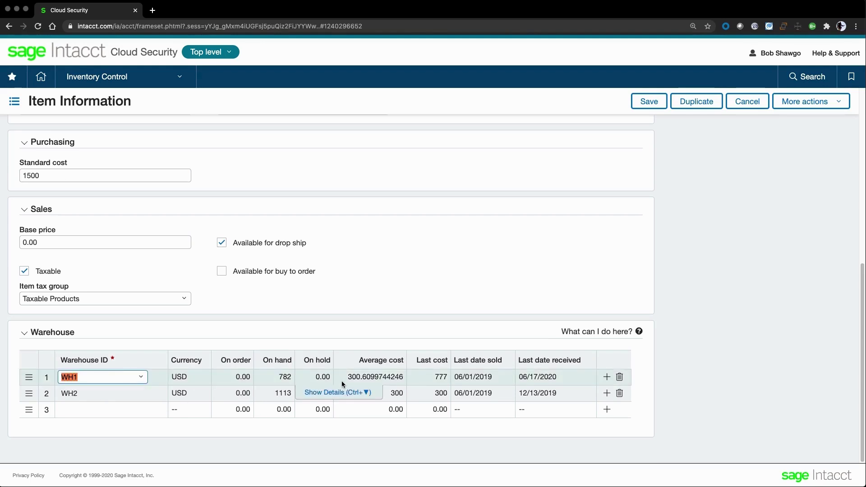
{"action": "left_click", "coordinate": [338, 392]}
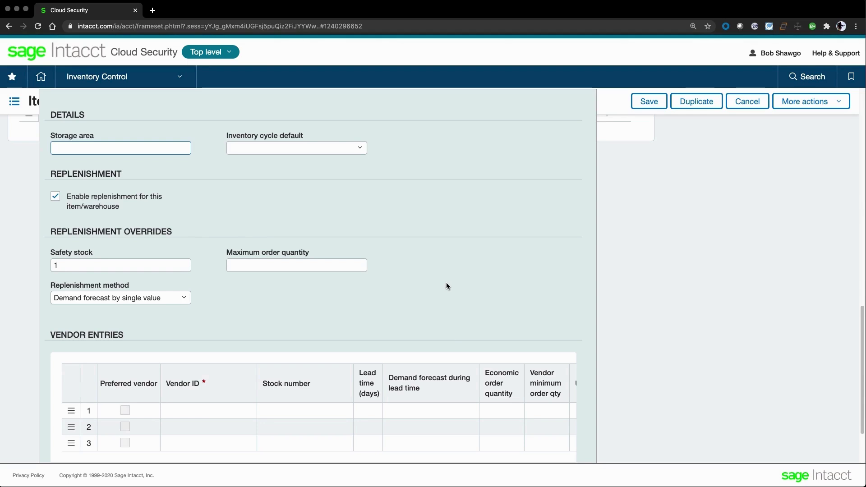
{"action": "scroll", "coordinate": [623, 288], "scroll_direction": "down", "scroll_amount": 3}
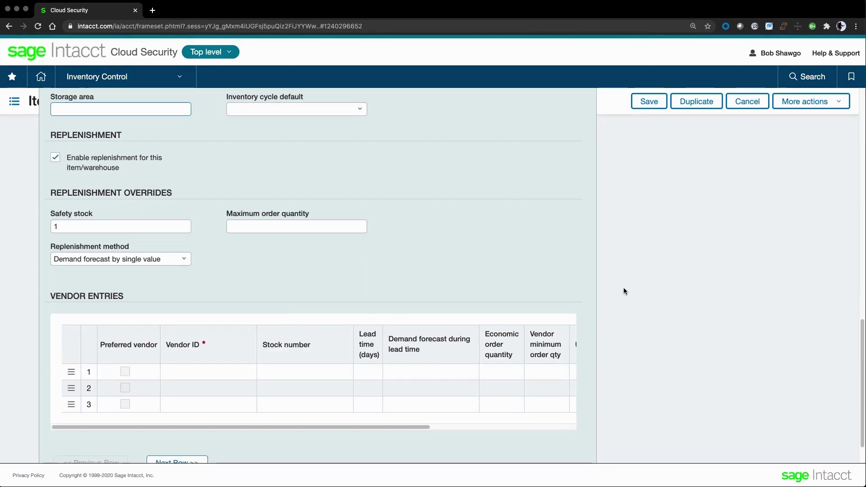
{"action": "scroll", "coordinate": [611, 301], "scroll_direction": "down", "scroll_amount": 1}
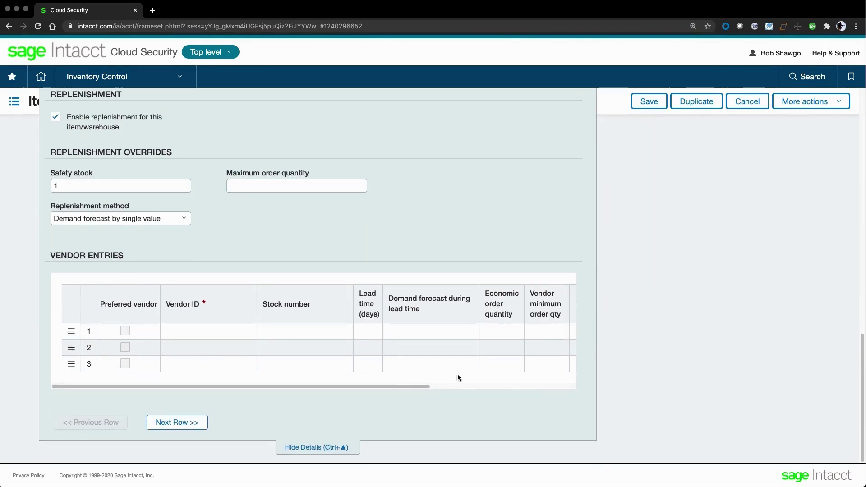
{"action": "left_click_drag", "start_coordinate": [396, 385], "coordinate": [541, 393]}
{"action": "left_click", "coordinate": [653, 350]}
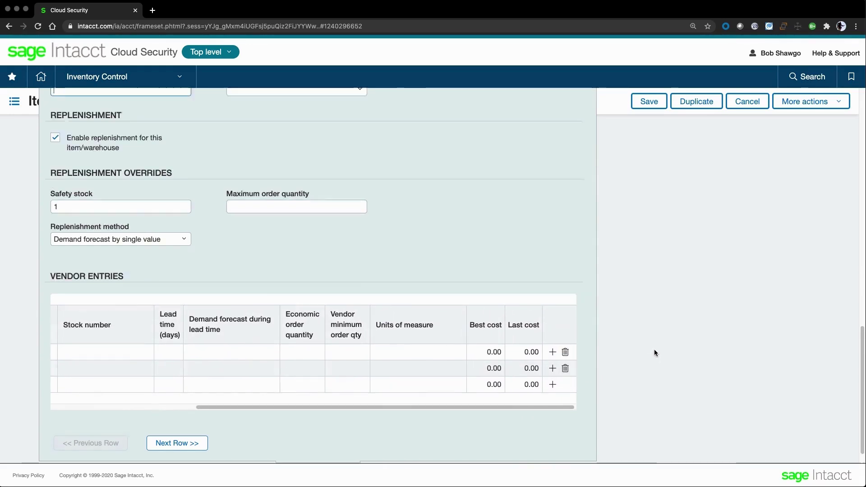
{"action": "scroll", "coordinate": [654, 350], "scroll_direction": "up", "scroll_amount": 4}
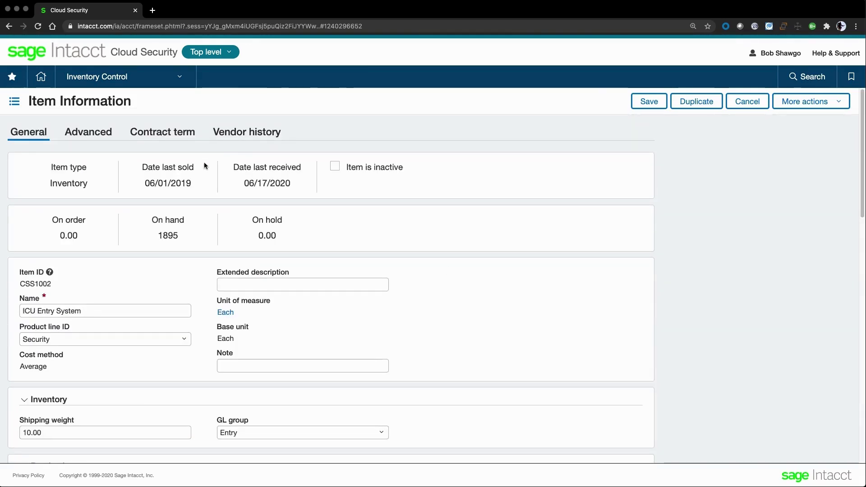
Examine the item's advanced tracking, precision and landed cost settings, and view its vendor history.
{"action": "left_click", "coordinate": [108, 136]}
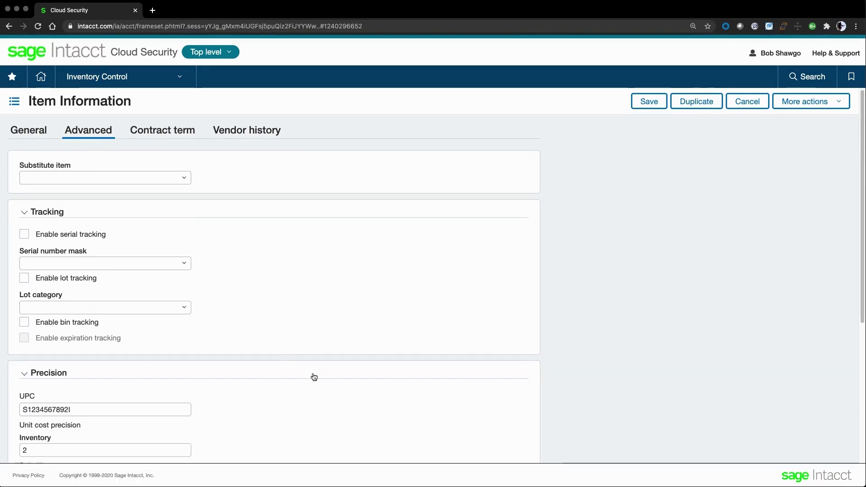
{"action": "scroll", "coordinate": [313, 377], "scroll_direction": "down", "scroll_amount": 3}
{"action": "scroll", "coordinate": [313, 377], "scroll_direction": "down", "scroll_amount": 2}
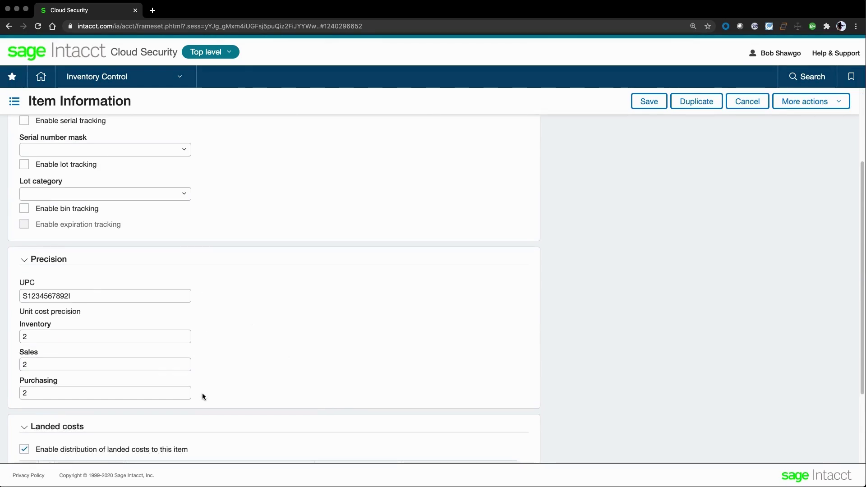
{"action": "scroll", "coordinate": [296, 370], "scroll_direction": "down", "scroll_amount": 2}
{"action": "scroll", "coordinate": [296, 370], "scroll_direction": "down", "scroll_amount": 2}
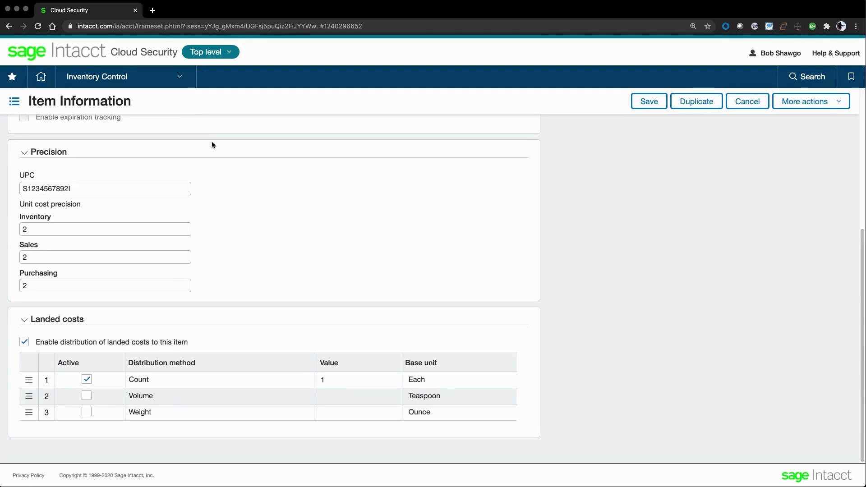
{"action": "scroll", "coordinate": [214, 144], "scroll_direction": "up", "scroll_amount": 9}
{"action": "left_click", "coordinate": [227, 134]}
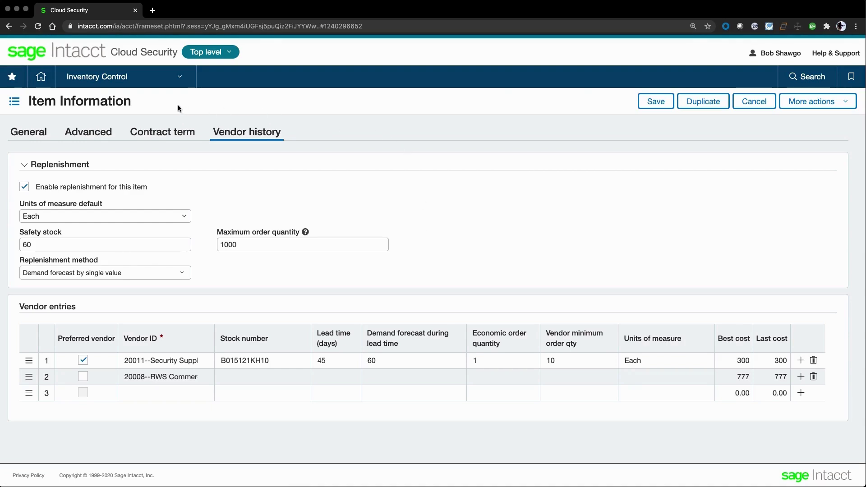
Open the Inventory Control warehouses list and view warehouse WH1, including its aisles, rows and bins.
{"action": "left_click", "coordinate": [181, 80]}
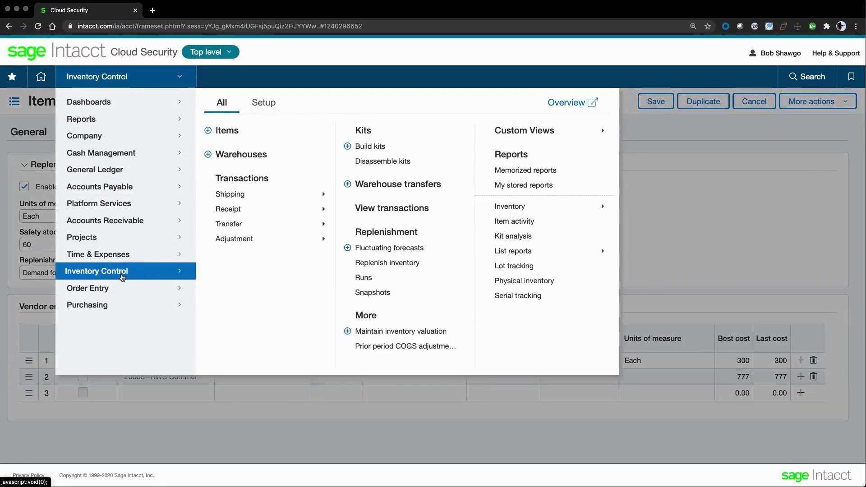
{"action": "left_click", "coordinate": [239, 153]}
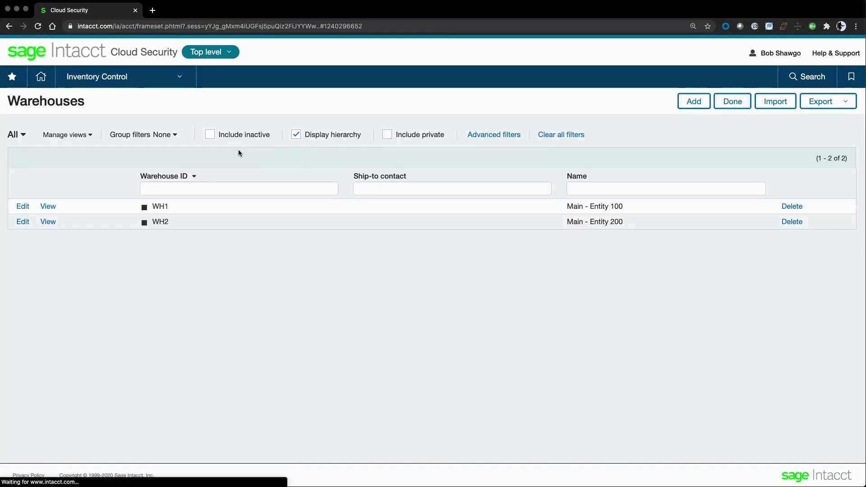
{"action": "left_click", "coordinate": [50, 207]}
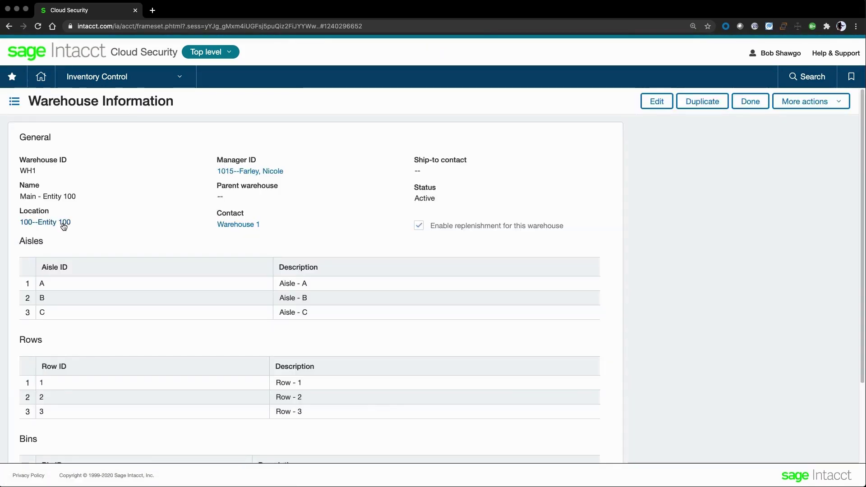
{"action": "double_click", "coordinate": [232, 185]}
{"action": "left_click", "coordinate": [195, 231]}
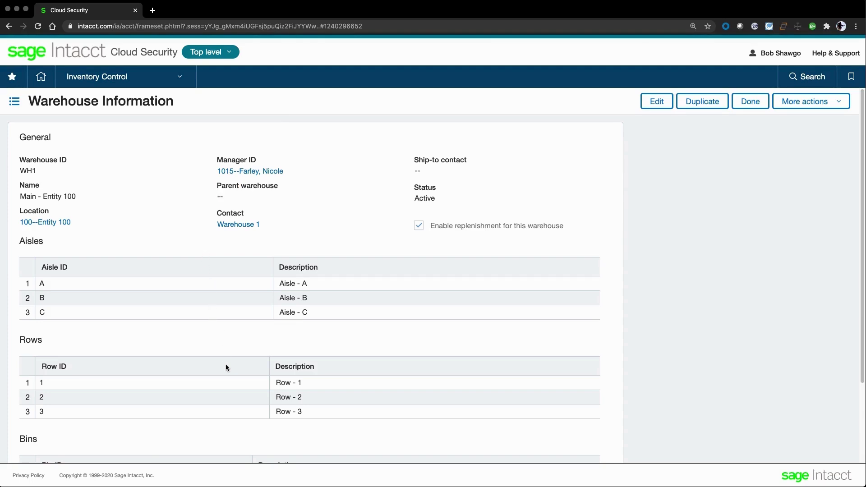
{"action": "scroll", "coordinate": [229, 373], "scroll_direction": "down", "scroll_amount": 3}
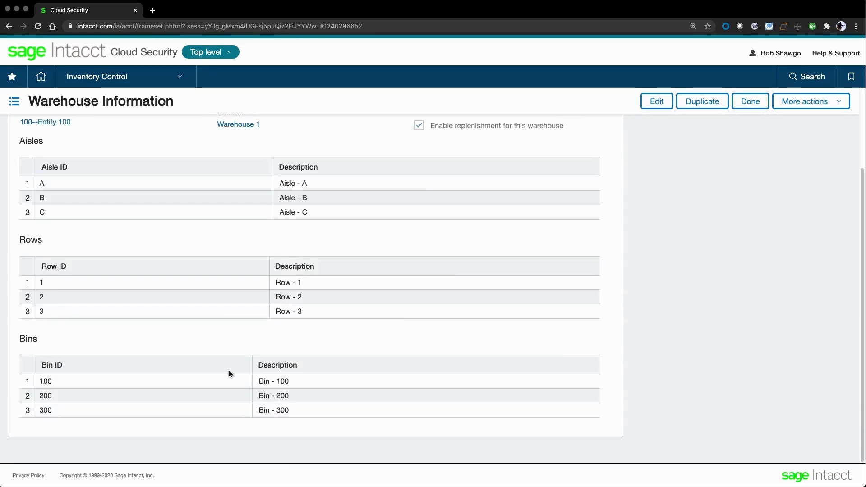
{"action": "scroll", "coordinate": [234, 250], "scroll_direction": "up", "scroll_amount": 3}
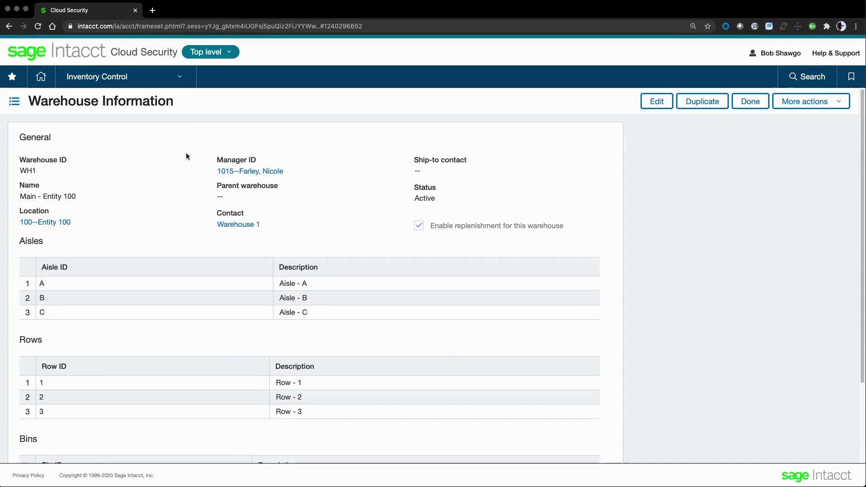
Open the Inventory Control overview and look through its receive, transfer, ship and adjust inventory tasks.
{"action": "left_click", "coordinate": [181, 85]}
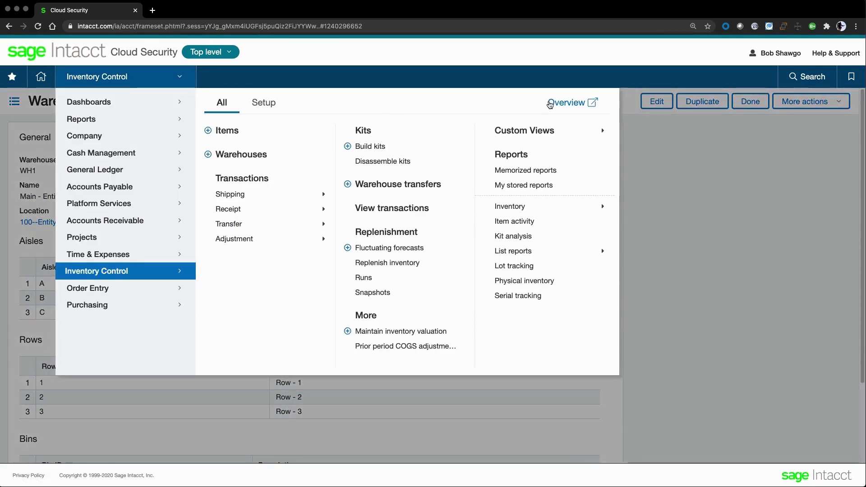
{"action": "left_click", "coordinate": [557, 104]}
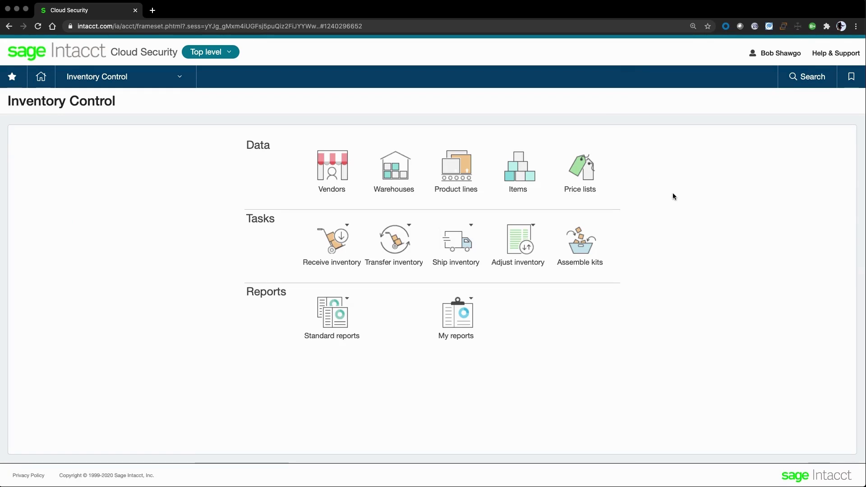
{"action": "left_click", "coordinate": [336, 250]}
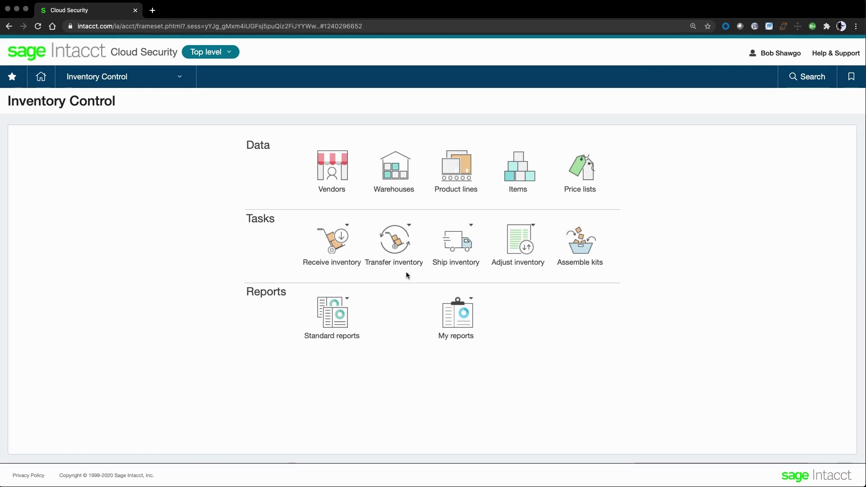
{"action": "left_click", "coordinate": [408, 225]}
{"action": "left_click", "coordinate": [471, 229]}
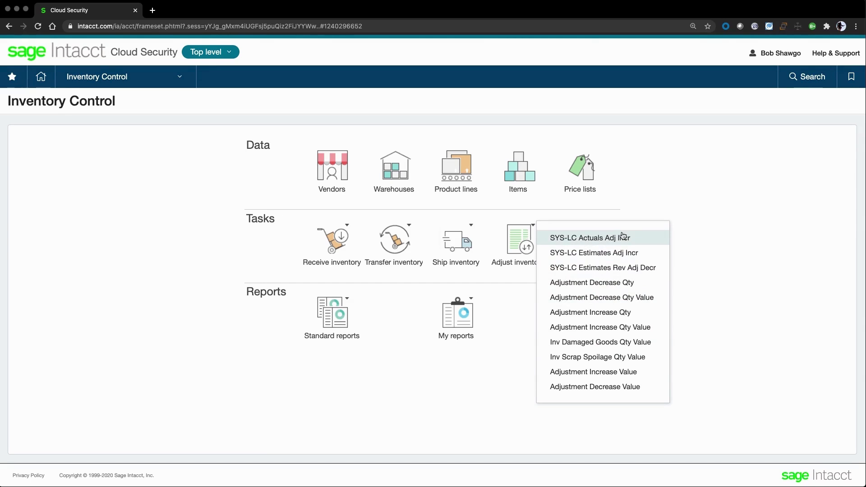
{"action": "left_click", "coordinate": [689, 231]}
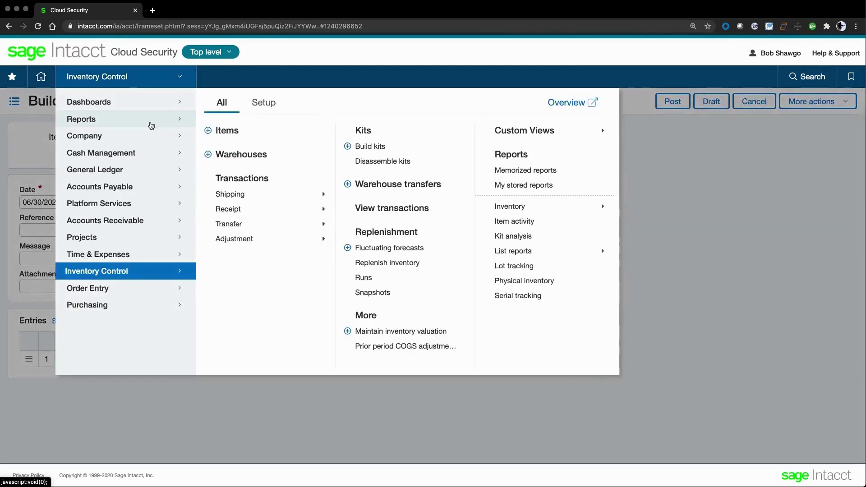
Start a new item with item type Stockable Kit, accept the cost method notice, and examine its kit components and warehouse sections.
{"action": "left_click", "coordinate": [212, 132]}
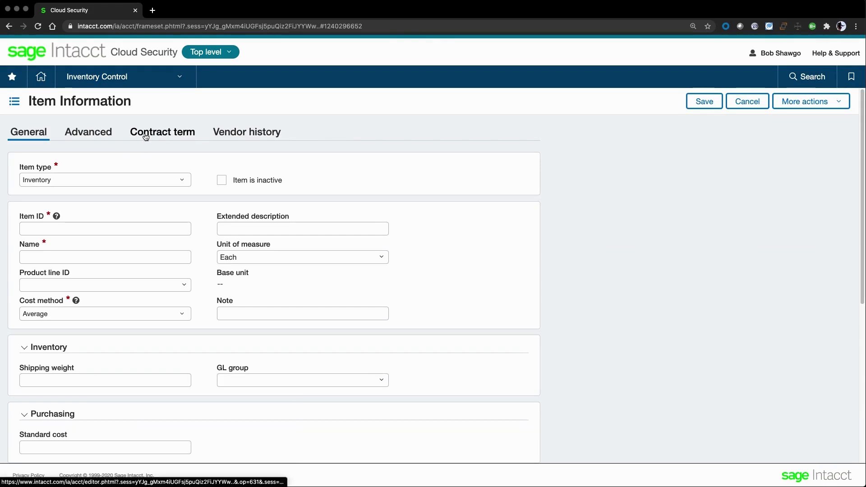
{"action": "left_click", "coordinate": [121, 183]}
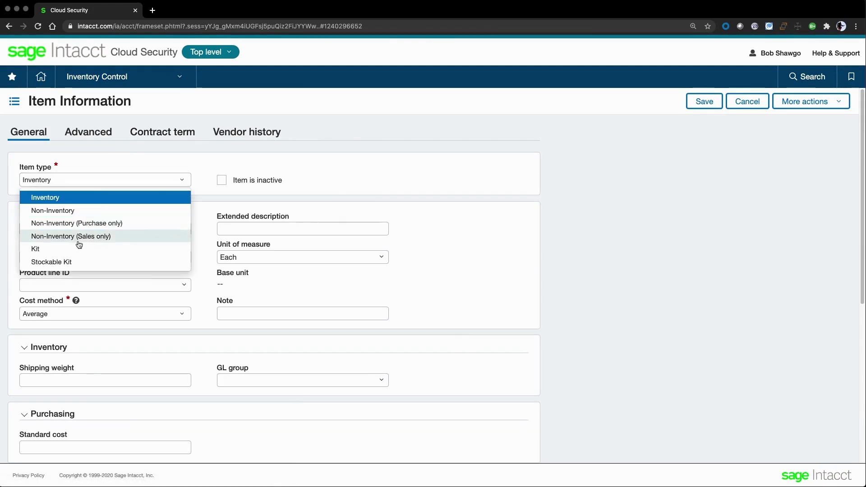
{"action": "left_click", "coordinate": [71, 263]}
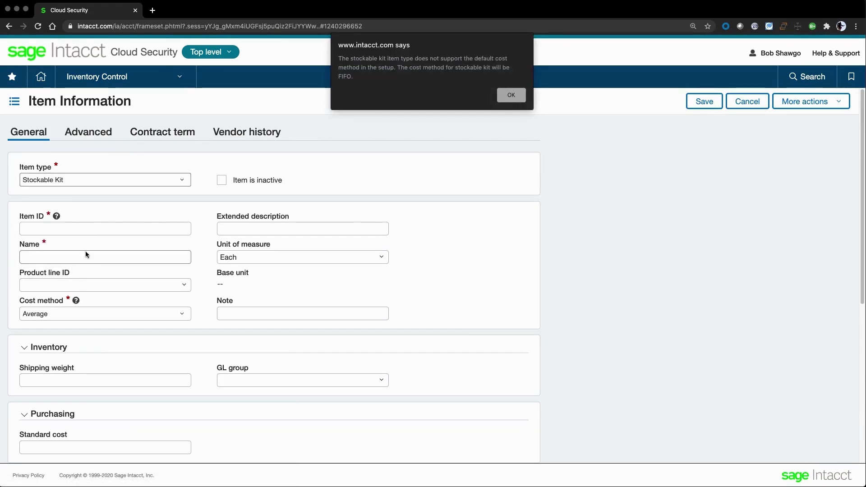
{"action": "left_click", "coordinate": [519, 94]}
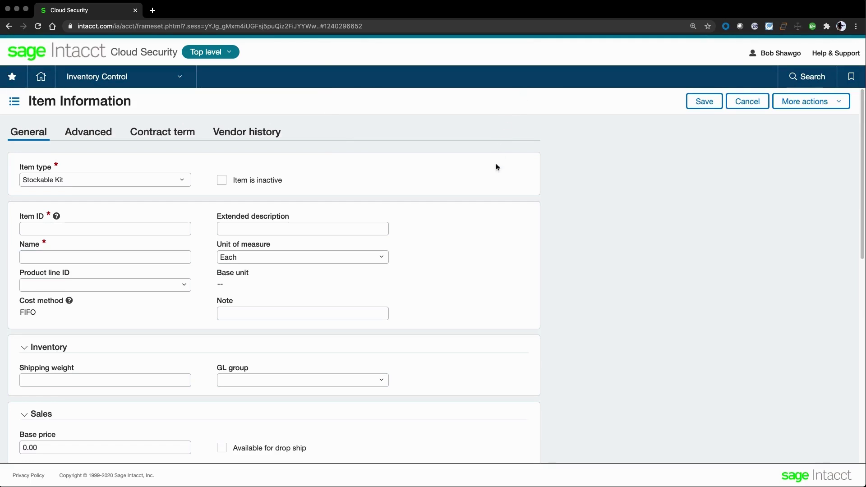
{"action": "scroll", "coordinate": [438, 293], "scroll_direction": "down", "scroll_amount": 5}
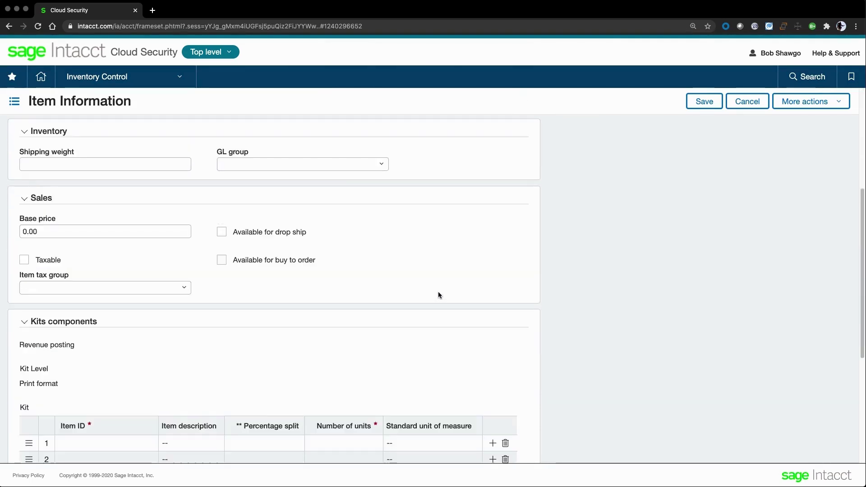
{"action": "scroll", "coordinate": [438, 294], "scroll_direction": "down", "scroll_amount": 4}
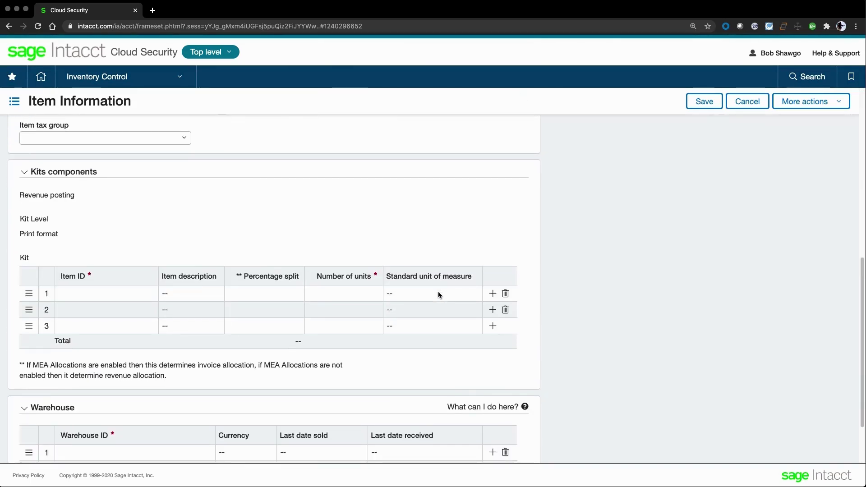
{"action": "scroll", "coordinate": [439, 296], "scroll_direction": "down", "scroll_amount": 1}
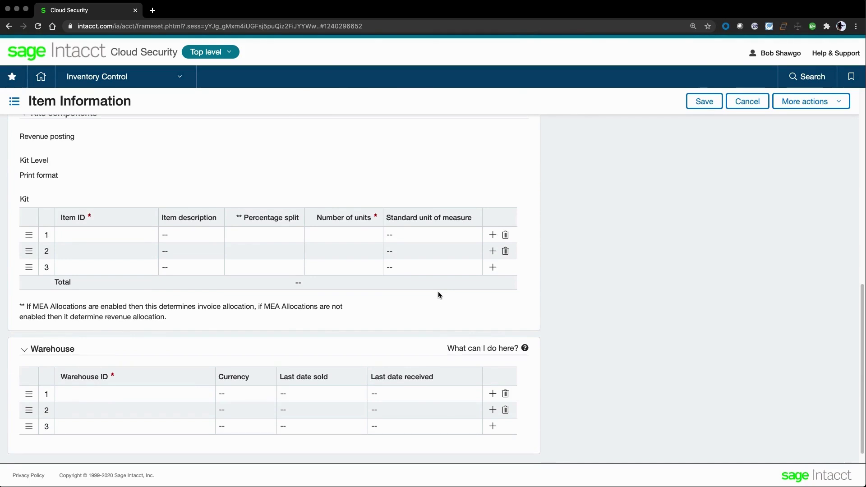
{"action": "scroll", "coordinate": [438, 293], "scroll_direction": "down", "scroll_amount": 1}
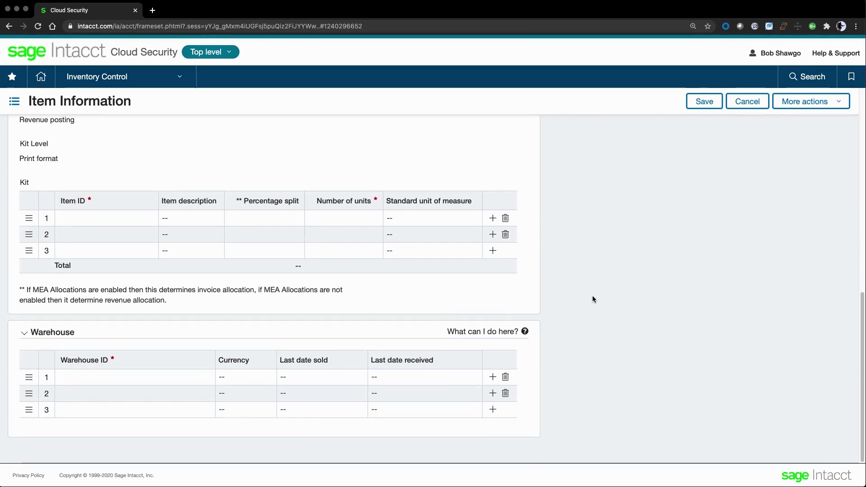
{"action": "scroll", "coordinate": [593, 298], "scroll_direction": "up", "scroll_amount": 15}
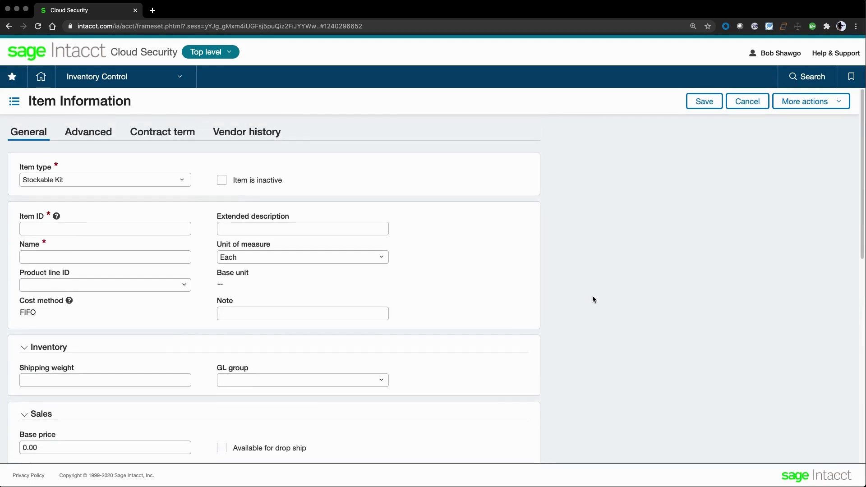
Change the new item's type to Kit and look through the fields offered for that type.
{"action": "left_click", "coordinate": [184, 181]}
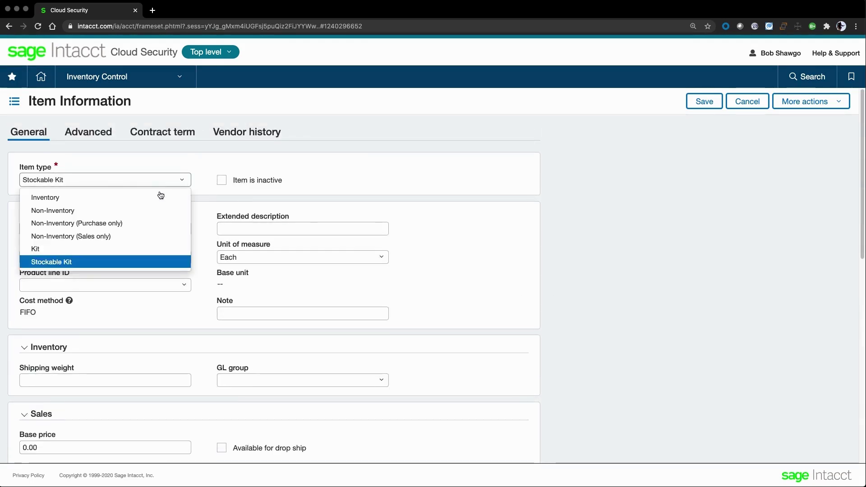
{"action": "left_click", "coordinate": [56, 249]}
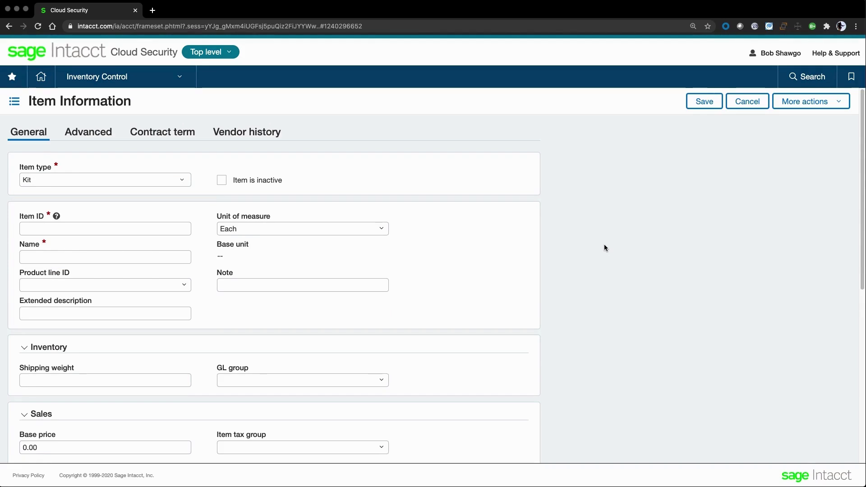
{"action": "scroll", "coordinate": [604, 248], "scroll_direction": "down", "scroll_amount": 7}
{"action": "scroll", "coordinate": [604, 248], "scroll_direction": "down", "scroll_amount": 1}
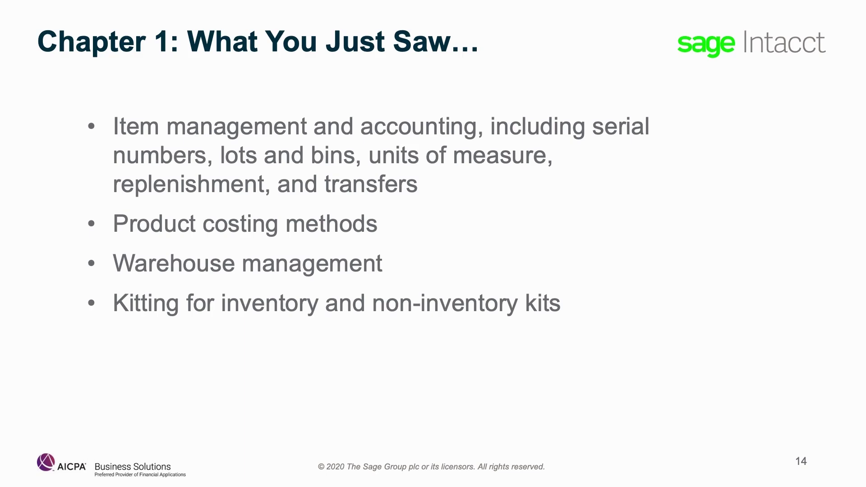
{"action": "key", "text": "Right"}
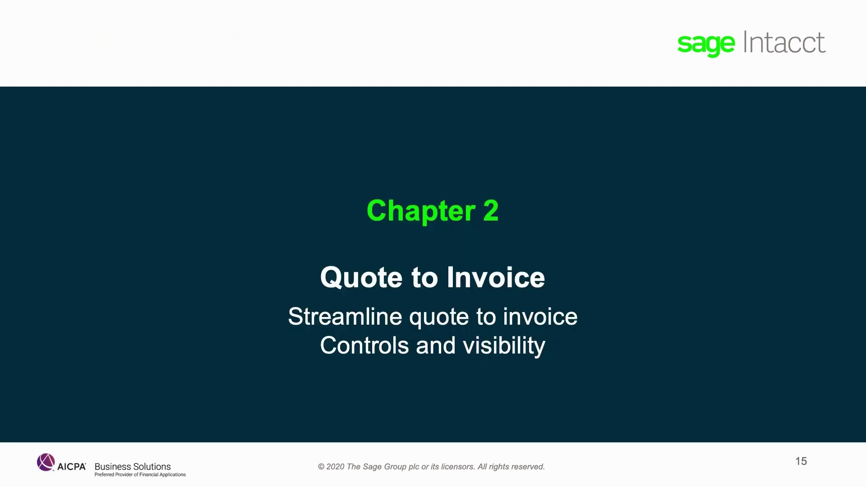
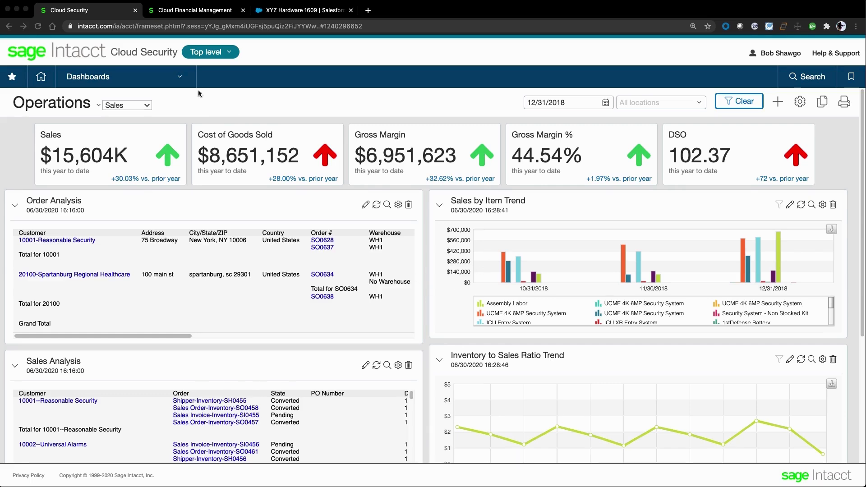
Open the Order Entry overview to view its data, quote-to-invoice tasks and reports.
{"action": "left_click", "coordinate": [182, 78]}
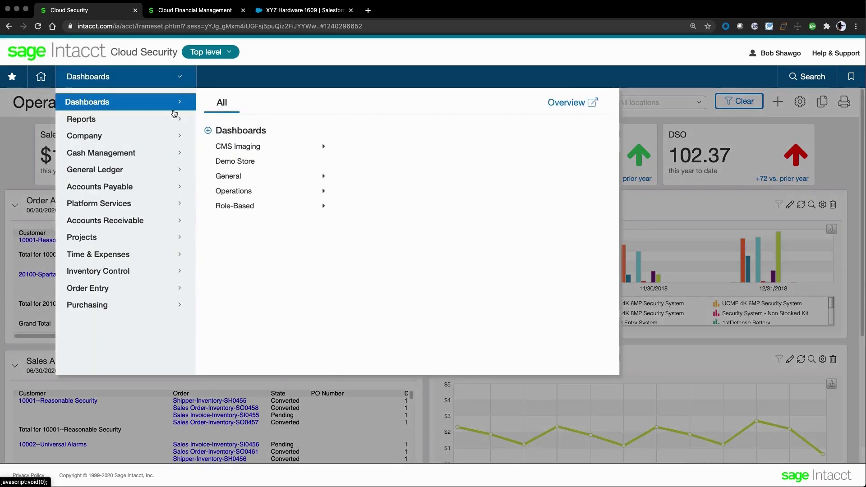
{"action": "left_click", "coordinate": [106, 291]}
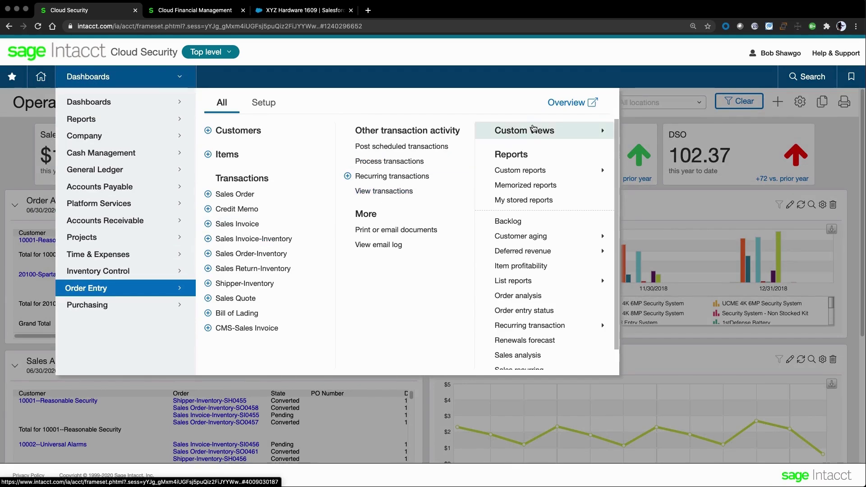
{"action": "left_click", "coordinate": [559, 103]}
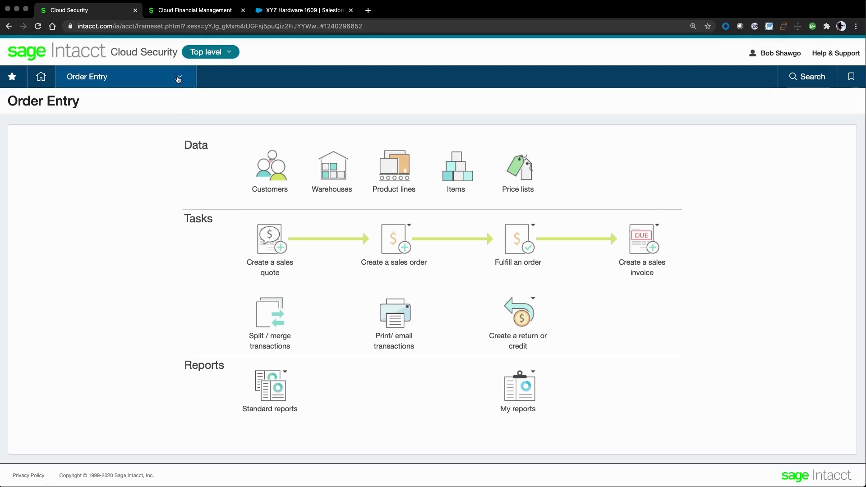
Open the Sales Order list, view the upper Reasonable Security order dated 05/13/2020, and look over its header and entries.
{"action": "left_click", "coordinate": [179, 78]}
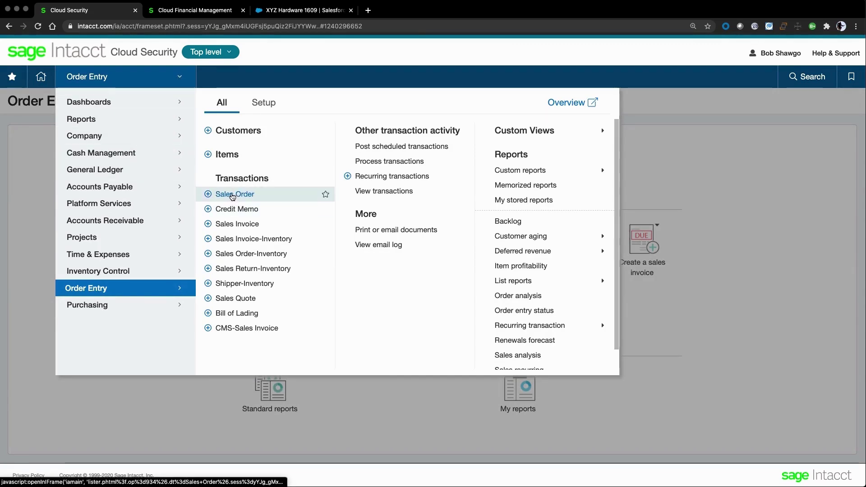
{"action": "left_click", "coordinate": [233, 195]}
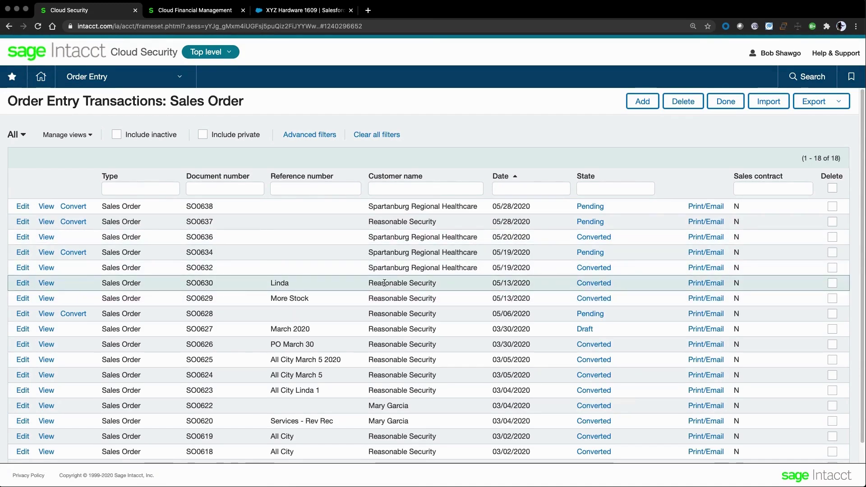
{"action": "left_click", "coordinate": [46, 283]}
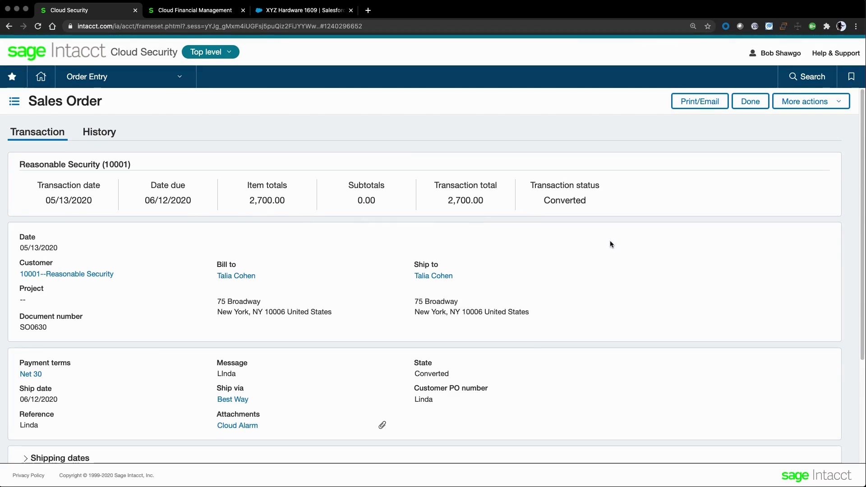
{"action": "scroll", "coordinate": [625, 290], "scroll_direction": "down", "scroll_amount": 1}
{"action": "scroll", "coordinate": [625, 291], "scroll_direction": "down", "scroll_amount": 3}
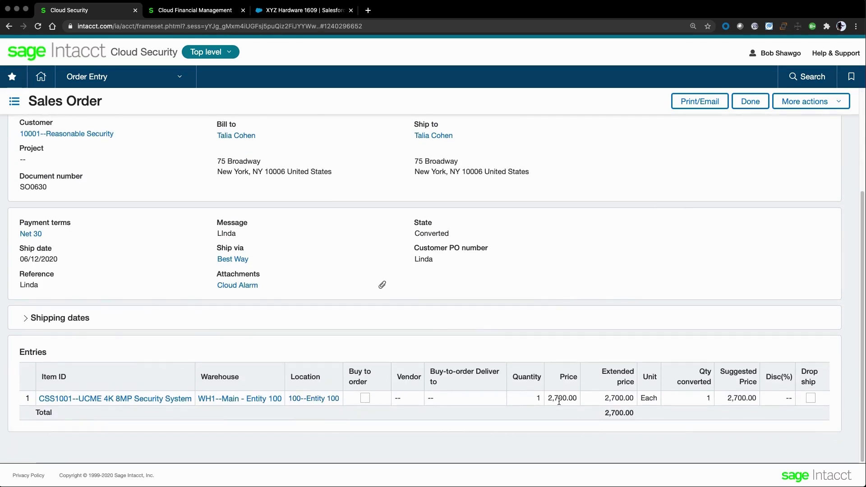
{"action": "scroll", "coordinate": [579, 323], "scroll_direction": "up", "scroll_amount": 4}
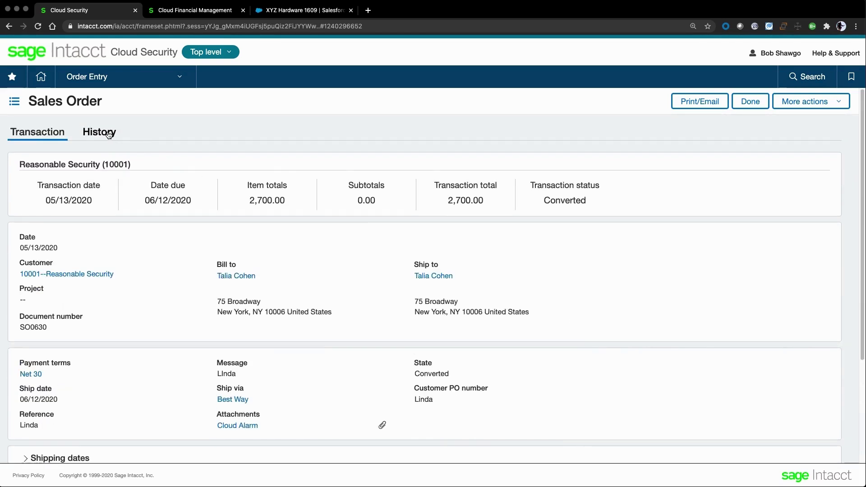
Show the sales order's history, view the sales invoice converted from its bill of lading through to the subtotals, and close the invoice.
{"action": "left_click", "coordinate": [109, 134]}
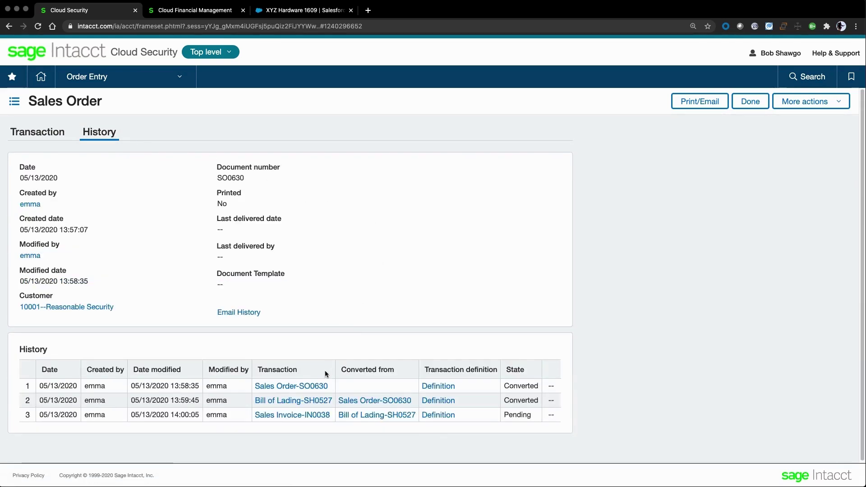
{"action": "left_click", "coordinate": [298, 415]}
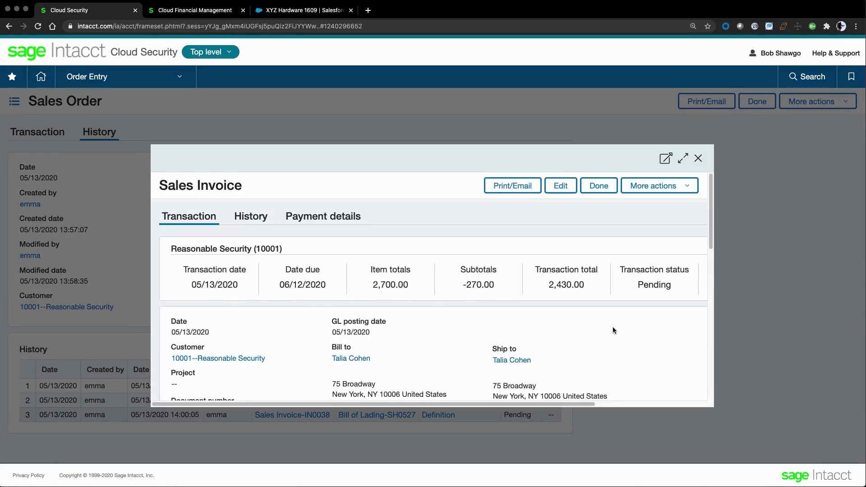
{"action": "scroll", "coordinate": [613, 329], "scroll_direction": "down", "scroll_amount": 3}
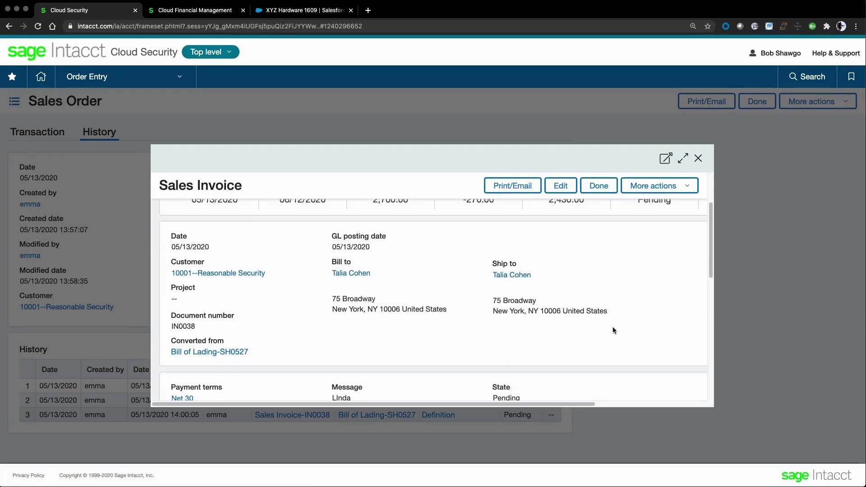
{"action": "scroll", "coordinate": [612, 329], "scroll_direction": "down", "scroll_amount": 5}
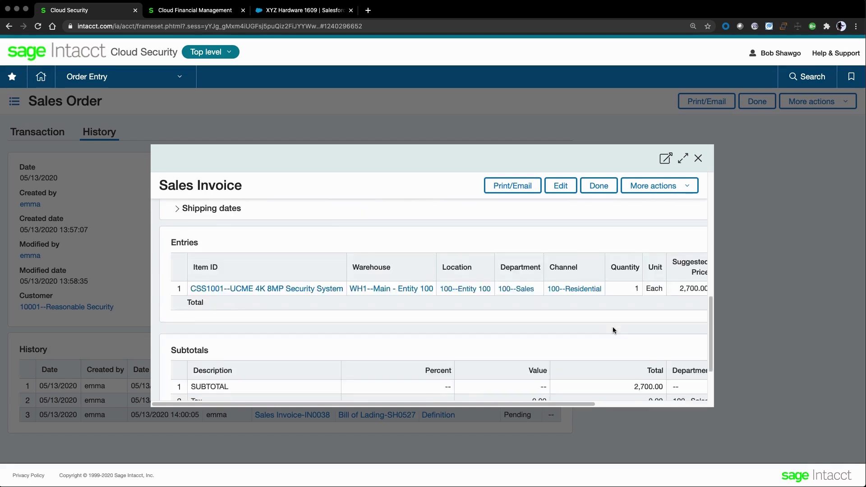
{"action": "scroll", "coordinate": [612, 330], "scroll_direction": "down", "scroll_amount": 3}
{"action": "scroll", "coordinate": [612, 330], "scroll_direction": "up", "scroll_amount": 2}
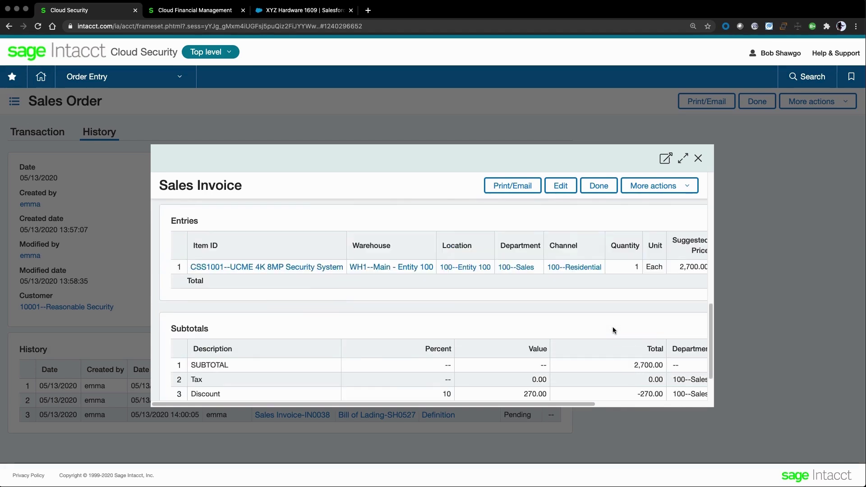
{"action": "scroll", "coordinate": [612, 327], "scroll_direction": "up", "scroll_amount": 8}
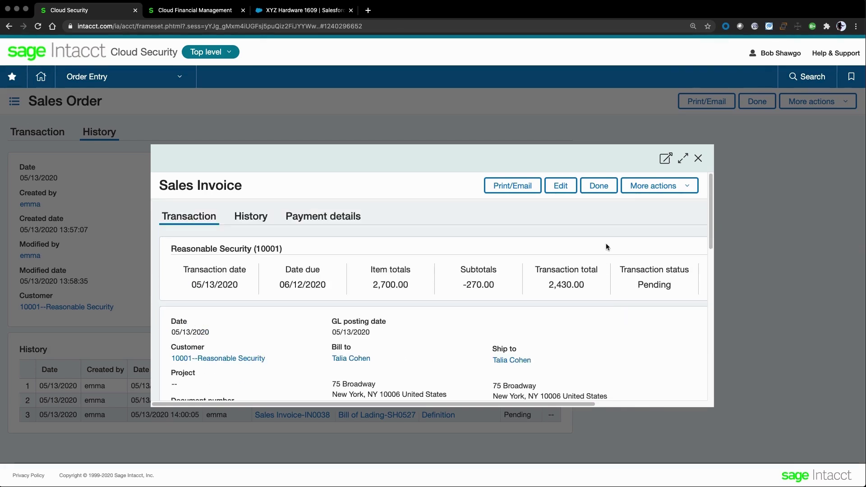
{"action": "left_click", "coordinate": [696, 159]}
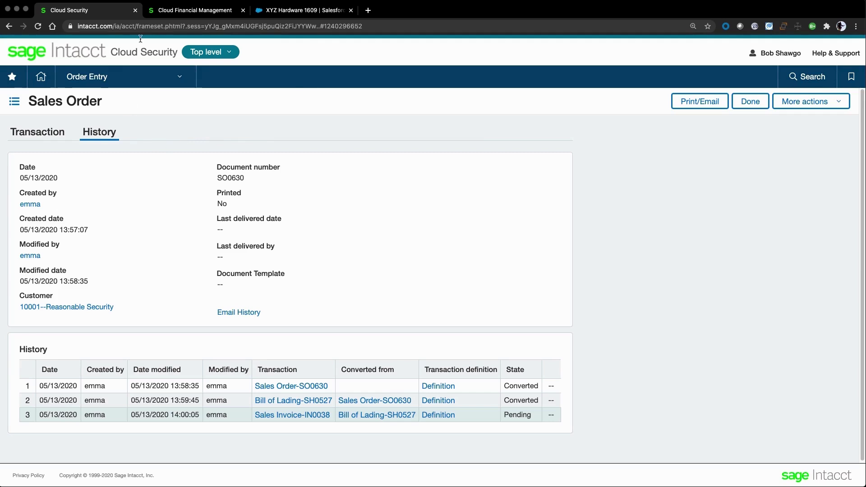
View the sales order in Cloud Financial Management, then switch to the Salesforce opportunity XYZ Hardware 1609 and show its additional actions.
{"action": "left_click", "coordinate": [194, 9]}
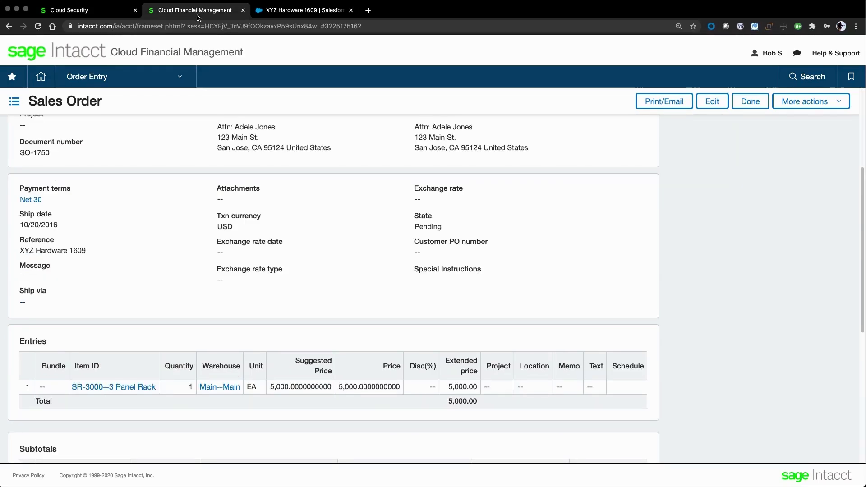
{"action": "left_click", "coordinate": [296, 14]}
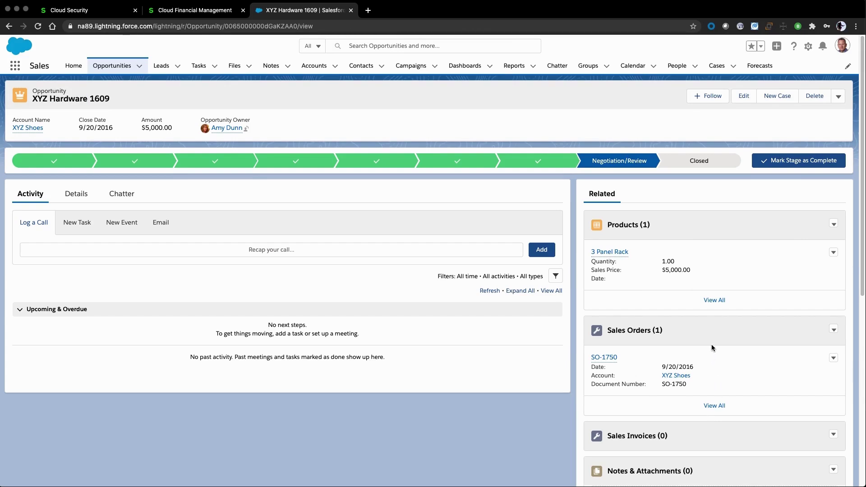
{"action": "left_click", "coordinate": [838, 99]}
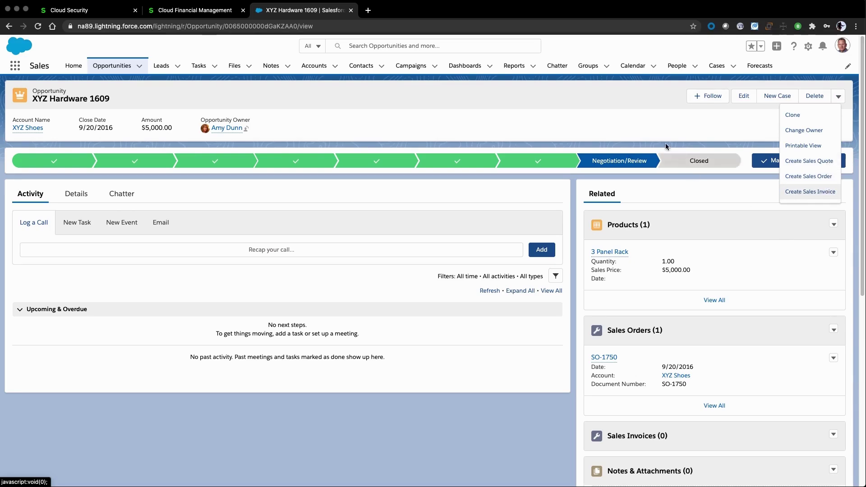
{"action": "left_click", "coordinate": [632, 122]}
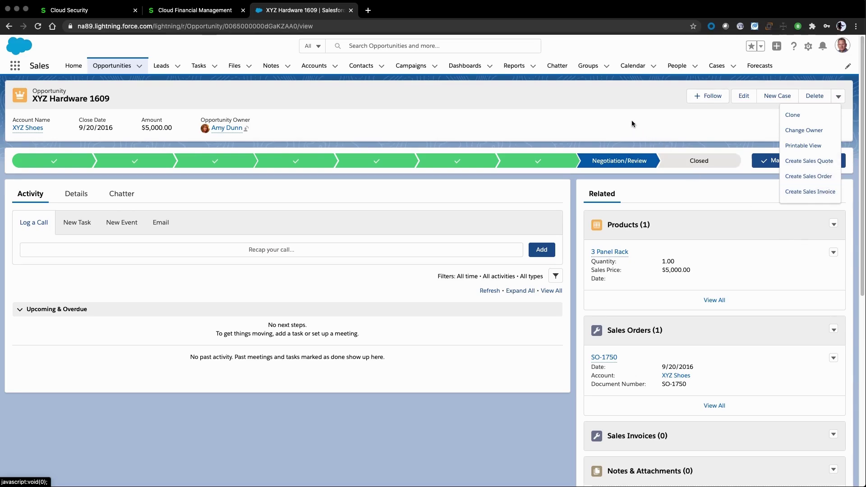
Switch back to Cloud Financial Management and open the list of Order Entry sales orders.
{"action": "left_click", "coordinate": [204, 10]}
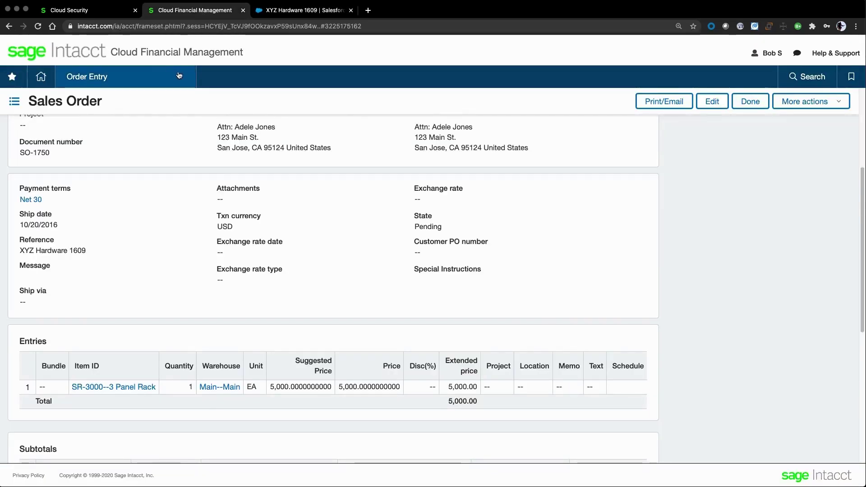
{"action": "left_click", "coordinate": [124, 76]}
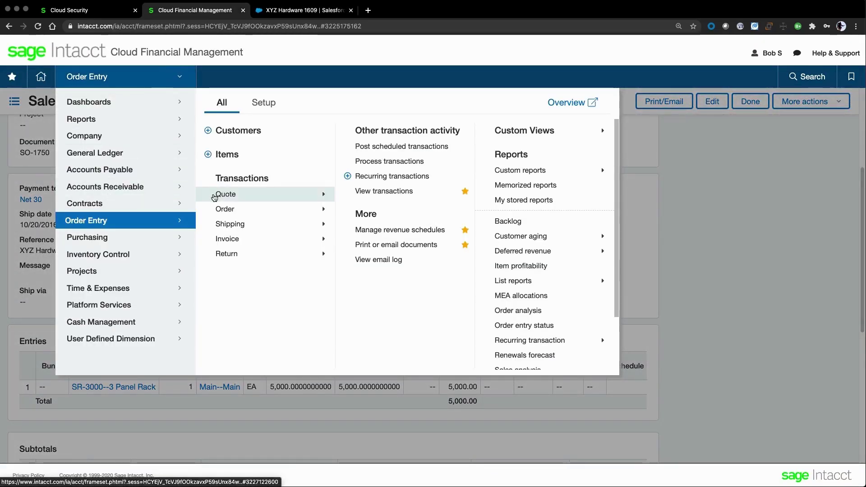
{"action": "mouse_move", "coordinate": [251, 209]}
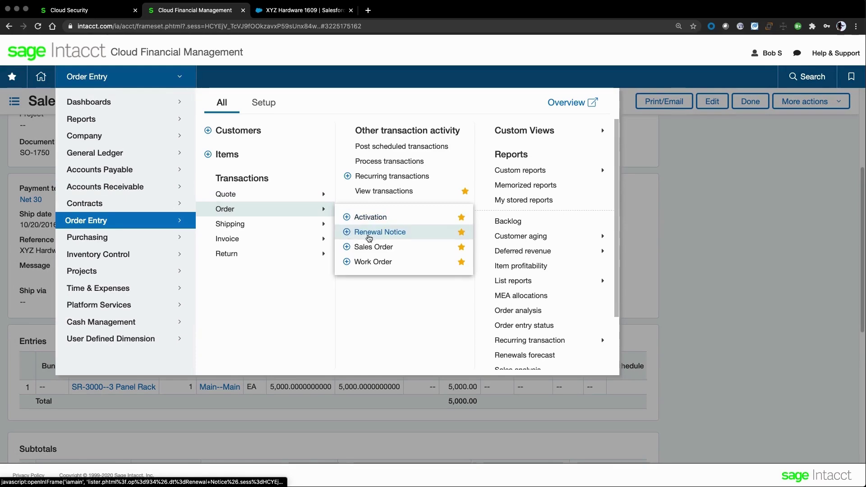
{"action": "left_click", "coordinate": [366, 246]}
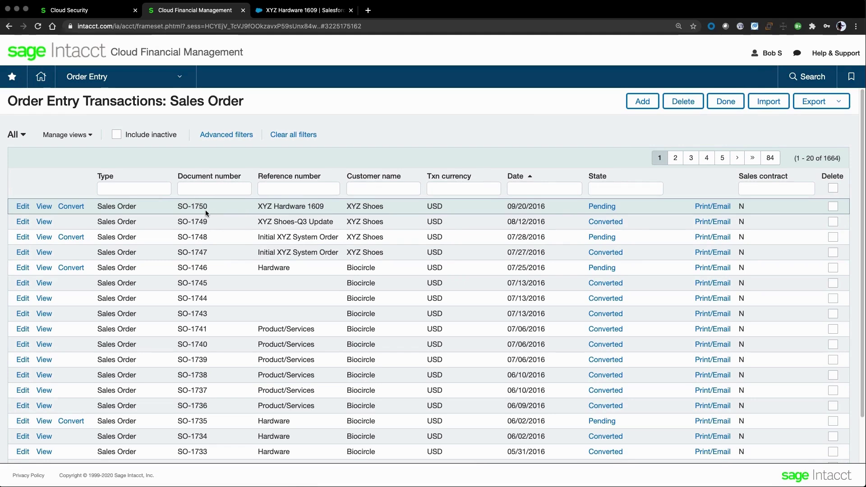
View the XYZ Shoes sales order with reference XYZ Hardware 1609 and look over its header, payment terms and entries.
{"action": "left_click", "coordinate": [40, 207]}
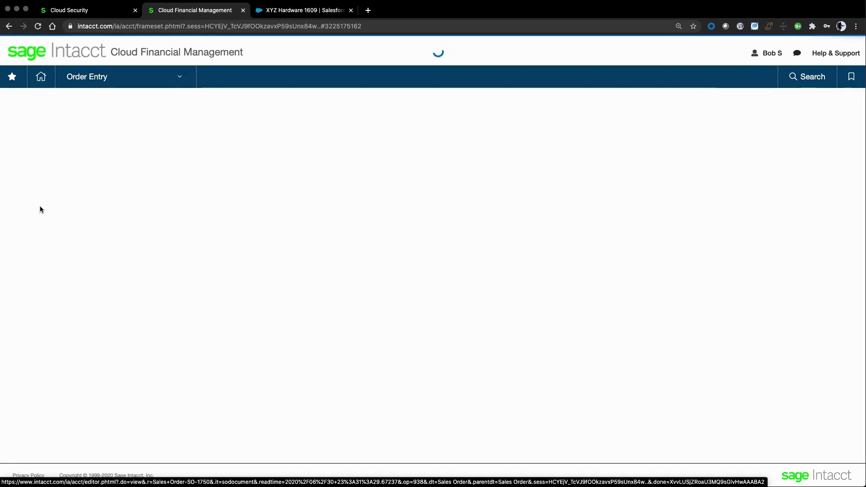
{"action": "scroll", "coordinate": [182, 316], "scroll_direction": "down", "scroll_amount": 3}
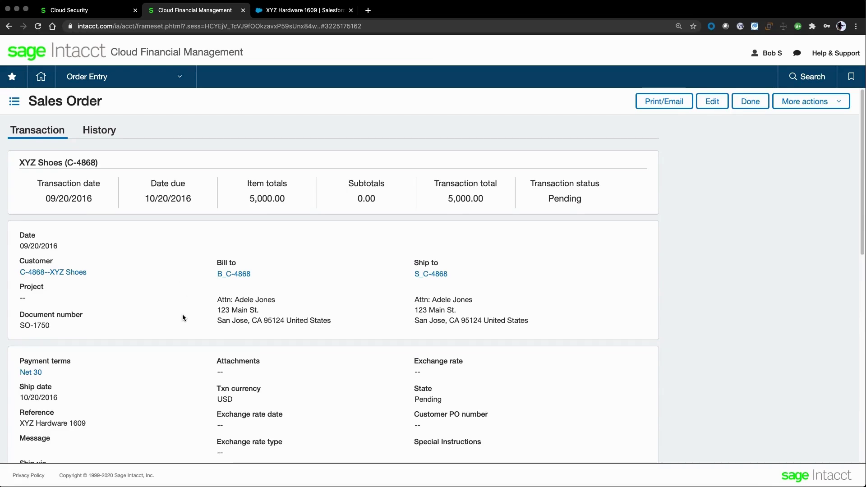
{"action": "scroll", "coordinate": [182, 314], "scroll_direction": "down", "scroll_amount": 1}
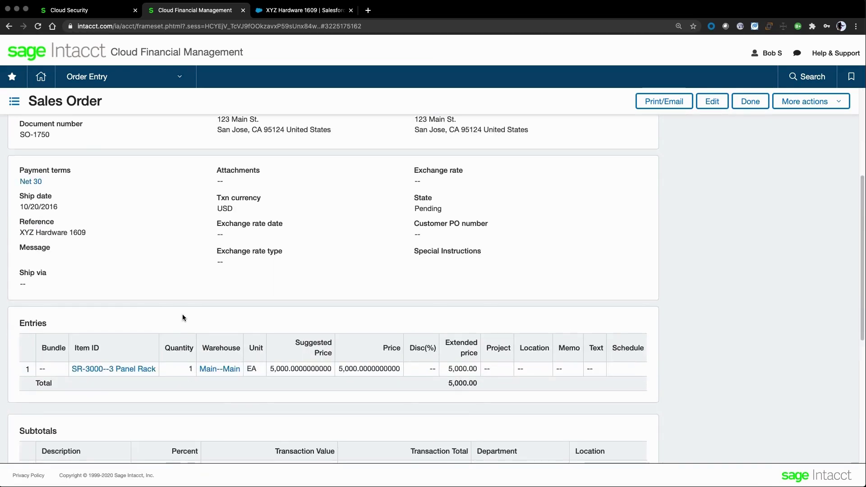
{"action": "scroll", "coordinate": [182, 314], "scroll_direction": "up", "scroll_amount": 5}
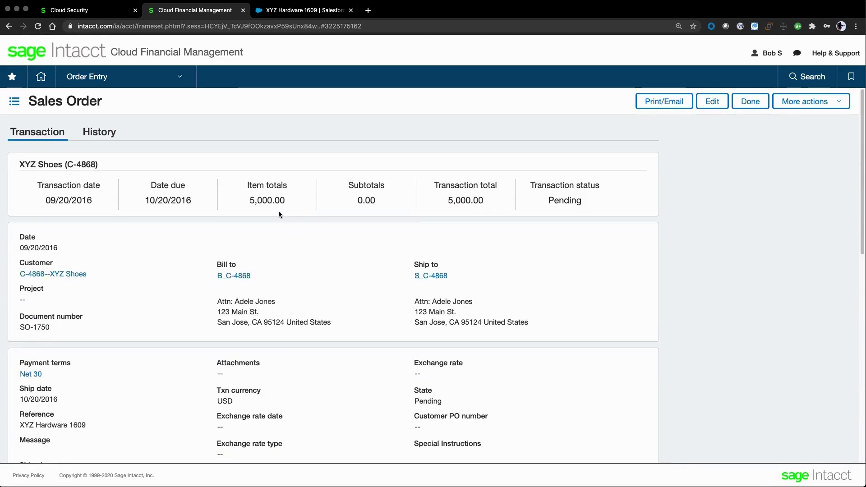
Switch to the Reasonable Security sales order in Cloud Security, return to its transaction data and expand the details of its entry line.
{"action": "left_click", "coordinate": [101, 12]}
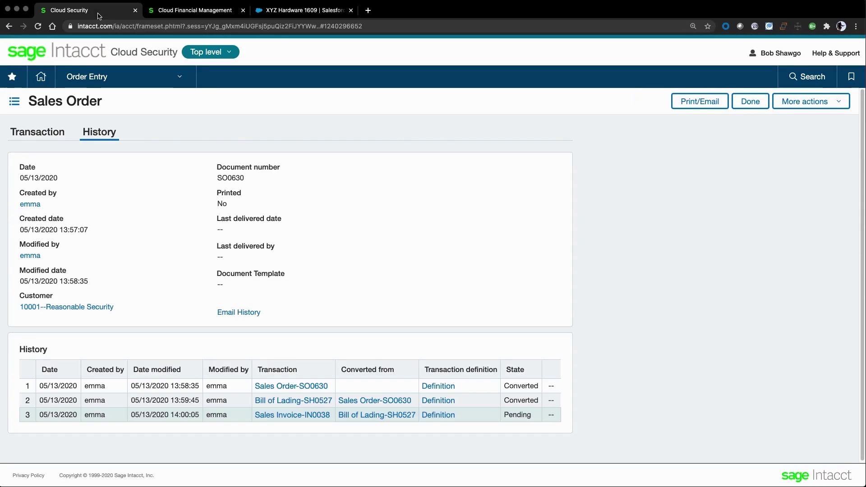
{"action": "left_click", "coordinate": [55, 134]}
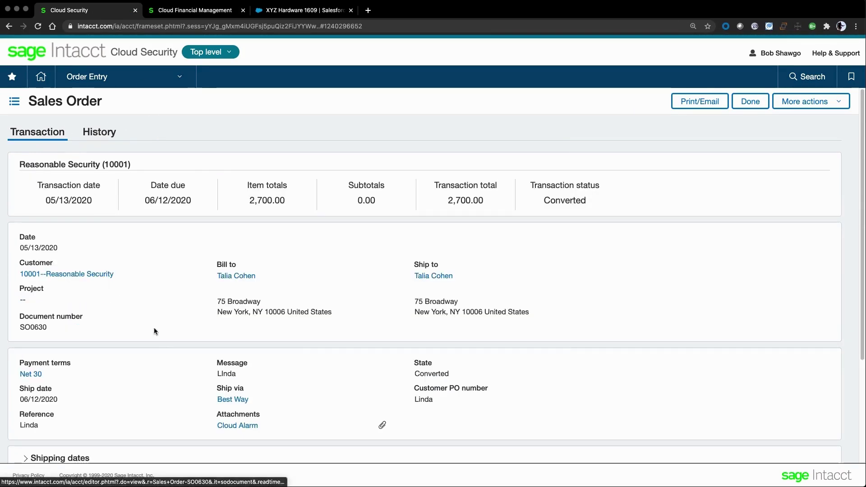
{"action": "scroll", "coordinate": [158, 334], "scroll_direction": "down", "scroll_amount": 3}
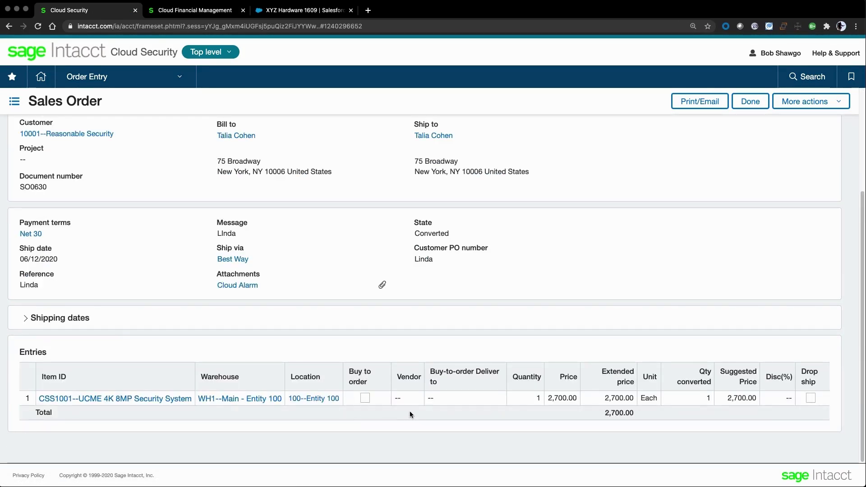
{"action": "left_click", "coordinate": [427, 412]}
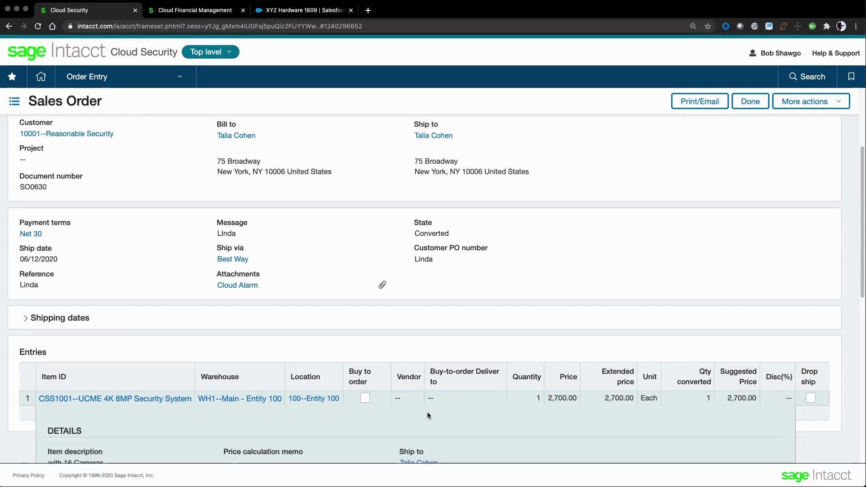